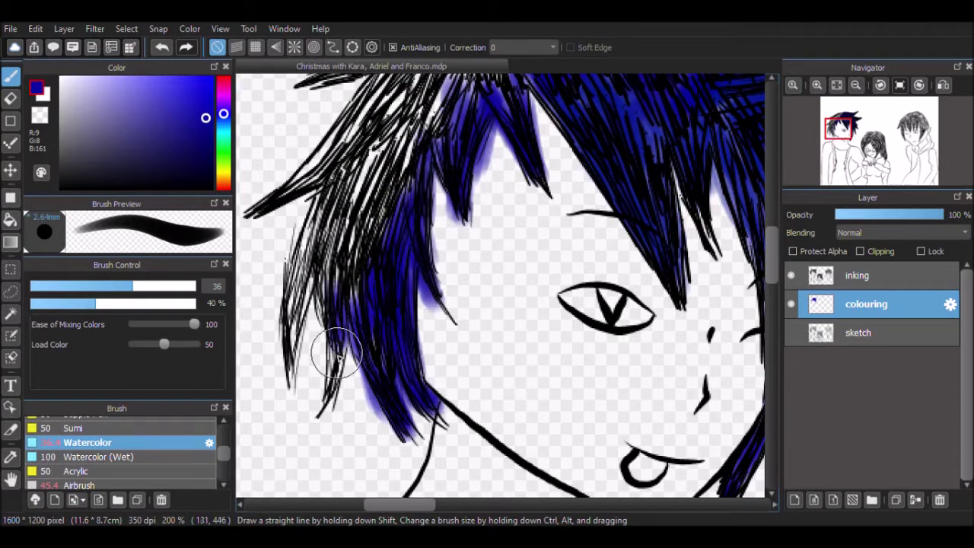
Step: Paint the uncoloured locks on the outer side of the left character's hair dark blue (R9 G8 B161) with the Watercolor brush at size 36
{"action": "mouse_move", "coordinate": [322, 247]}
{"action": "left_mouse_down"}
{"action": "mouse_move", "coordinate": [311, 276]}
{"action": "mouse_move", "coordinate": [350, 197]}
{"action": "left_mouse_up"}
{"action": "left_click_drag", "start_coordinate": [772, 261], "coordinate": [772, 236]}
{"action": "left_click_drag", "start_coordinate": [275, 376], "coordinate": [385, 261]}
{"action": "mouse_move", "coordinate": [385, 261]}
{"action": "left_mouse_down"}
{"action": "mouse_move", "coordinate": [353, 388]}
{"action": "mouse_move", "coordinate": [331, 218]}
{"action": "mouse_move", "coordinate": [576, 148]}
{"action": "mouse_move", "coordinate": [391, 218]}
{"action": "mouse_move", "coordinate": [418, 244]}
{"action": "mouse_move", "coordinate": [413, 316]}
{"action": "mouse_move", "coordinate": [326, 434]}
{"action": "left_mouse_up"}
Step: Erase the blue that spills outside the left character's hair outline, using the eraser at size 14.2
{"action": "scroll", "coordinate": [327, 435], "scroll_direction": "down", "scroll_amount": 4}
{"action": "key", "text": "e"}
{"action": "left_click_drag", "start_coordinate": [425, 301], "coordinate": [422, 275]}
{"action": "key", "text": "bracketright"}
{"action": "key", "text": "bracketright"}
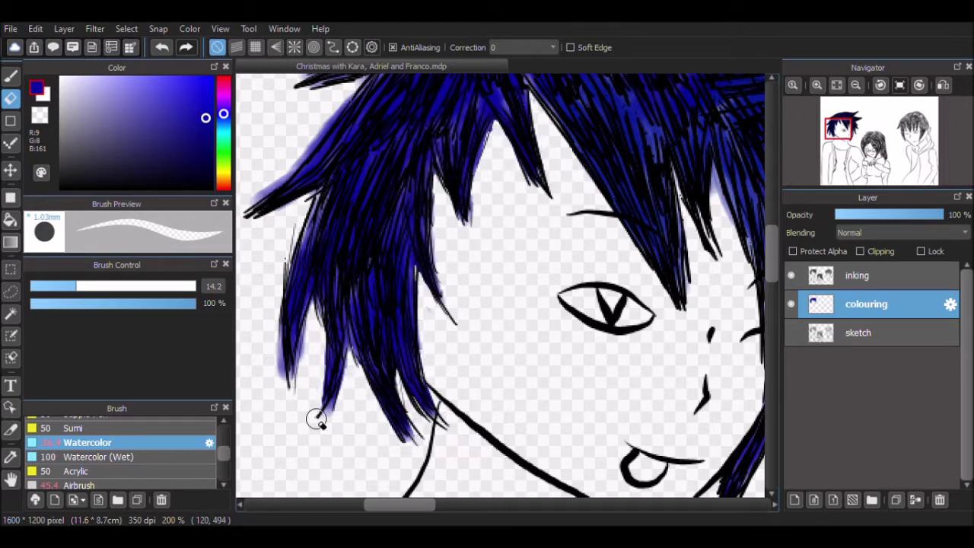
{"action": "scroll", "coordinate": [248, 285], "scroll_direction": "up", "scroll_amount": 2}
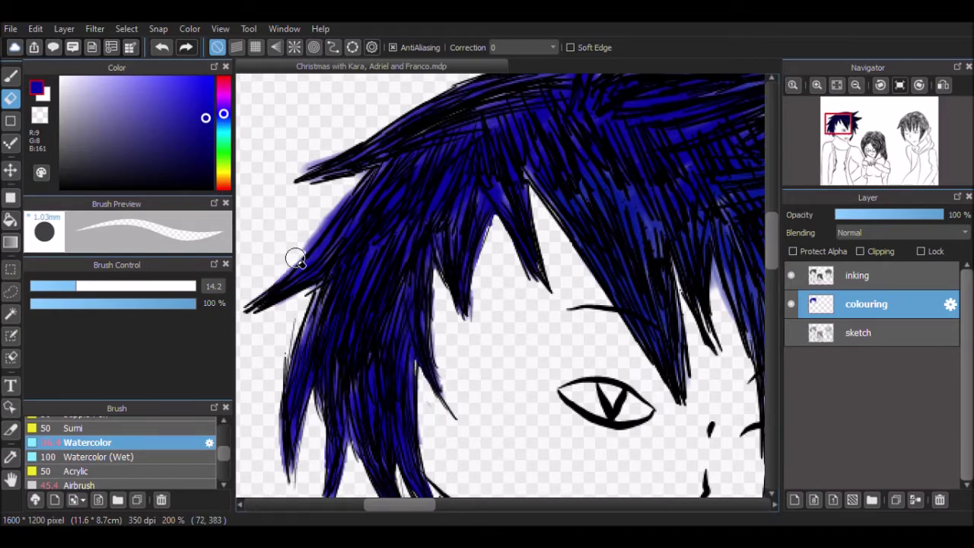
{"action": "scroll", "coordinate": [338, 198], "scroll_direction": "up", "scroll_amount": 1}
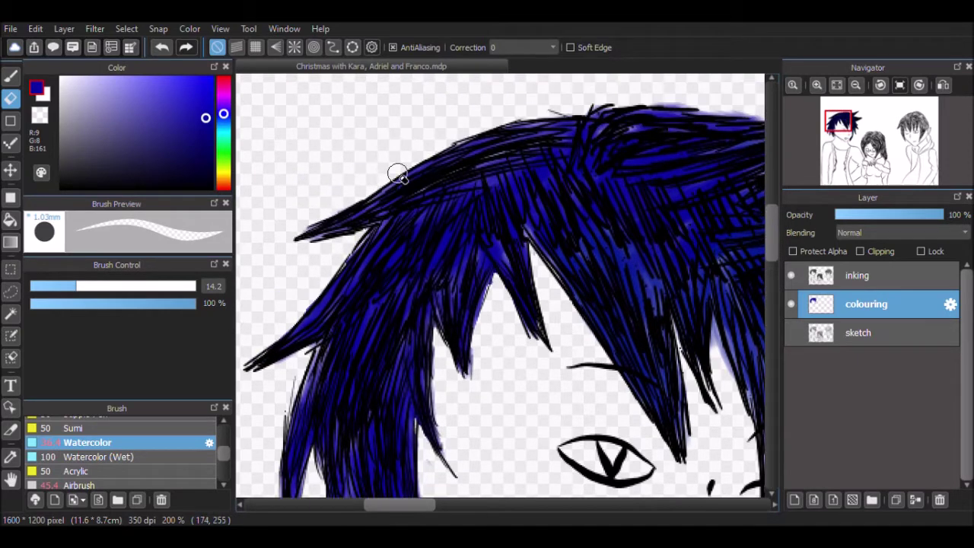
{"action": "right_click", "coordinate": [398, 174]}
{"action": "left_click_drag", "start_coordinate": [711, 320], "coordinate": [459, 326]}
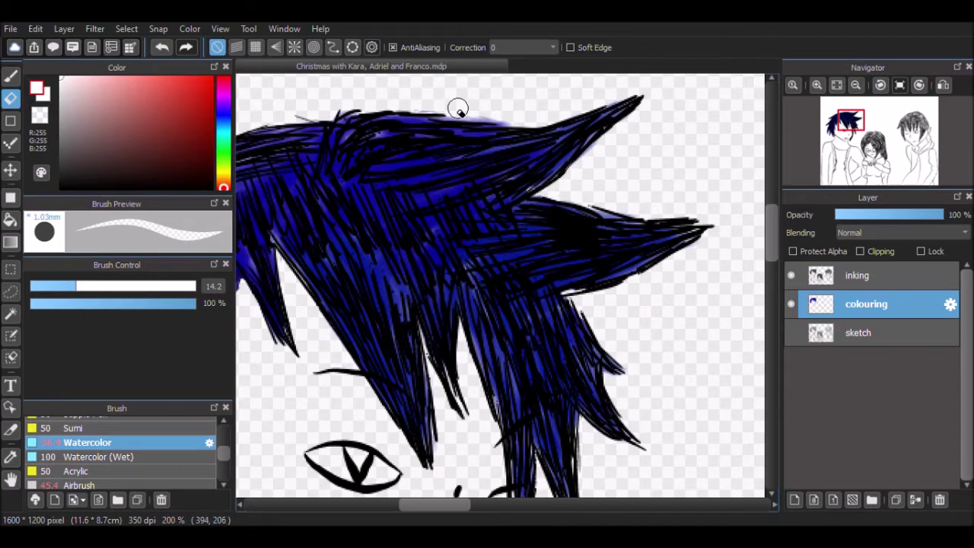
{"action": "left_click", "coordinate": [837, 85]}
Step: Touch up the blue hair lock beside the left character's cheek with the Watercolor brush at size 19
{"action": "left_click", "coordinate": [11, 76]}
{"action": "left_click_drag", "start_coordinate": [535, 504], "coordinate": [413, 505]}
{"action": "left_click", "coordinate": [11, 220]}
{"action": "left_click", "coordinate": [11, 76]}
{"action": "left_click", "coordinate": [821, 86]}
{"action": "left_click", "coordinate": [821, 86]}
{"action": "left_click", "coordinate": [821, 86]}
{"action": "scroll", "coordinate": [653, 304], "scroll_direction": "up", "scroll_amount": 1}
{"action": "left_click", "coordinate": [223, 110]}
{"action": "left_click", "coordinate": [210, 117]}
{"action": "mouse_move", "coordinate": [708, 268]}
{"action": "left_mouse_down"}
{"action": "mouse_move", "coordinate": [699, 294]}
{"action": "mouse_move", "coordinate": [714, 184]}
{"action": "mouse_move", "coordinate": [711, 252]}
{"action": "left_mouse_up"}
{"action": "key", "text": "ctrl+z"}
{"action": "left_click", "coordinate": [94, 286]}
Step: Fill the whites of the left character's eye with white and the iris with yellow (R213 G255 B0)
{"action": "left_click_drag", "start_coordinate": [118, 118], "coordinate": [60, 77]}
{"action": "left_click", "coordinate": [11, 220]}
{"action": "left_click", "coordinate": [223, 168]}
{"action": "left_click", "coordinate": [580, 183]}
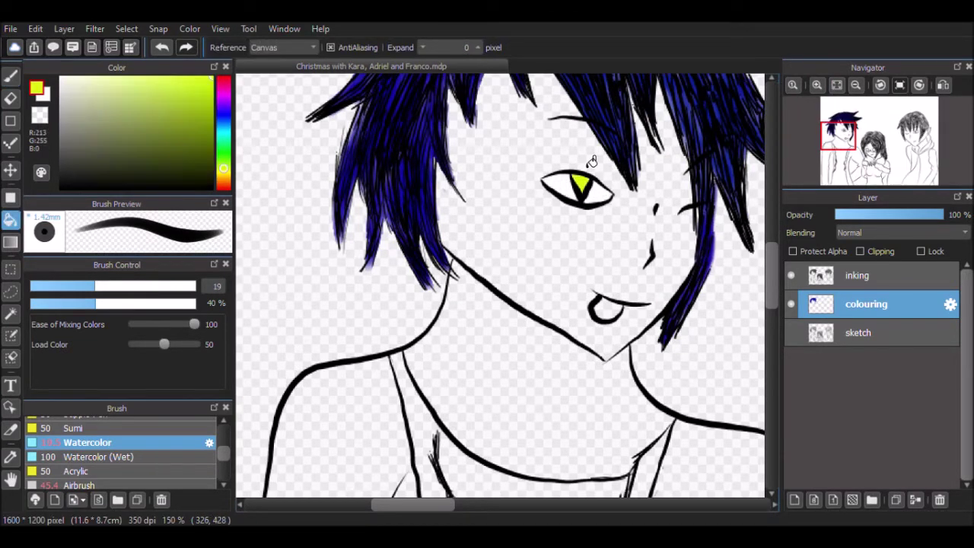
Step: Touch up the left character's line art in black with Pen (Sharp) at size 10 on the inking layer, and return to the colouring layer
{"action": "key", "text": "b"}
{"action": "left_click", "coordinate": [837, 275]}
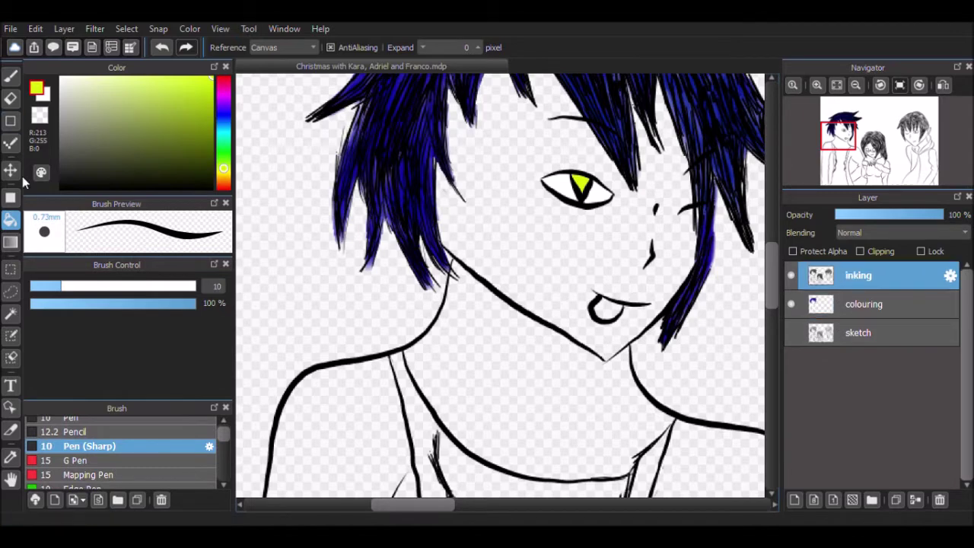
{"action": "left_click", "coordinate": [442, 427], "text": "alt"}
{"action": "left_click", "coordinate": [864, 305]}
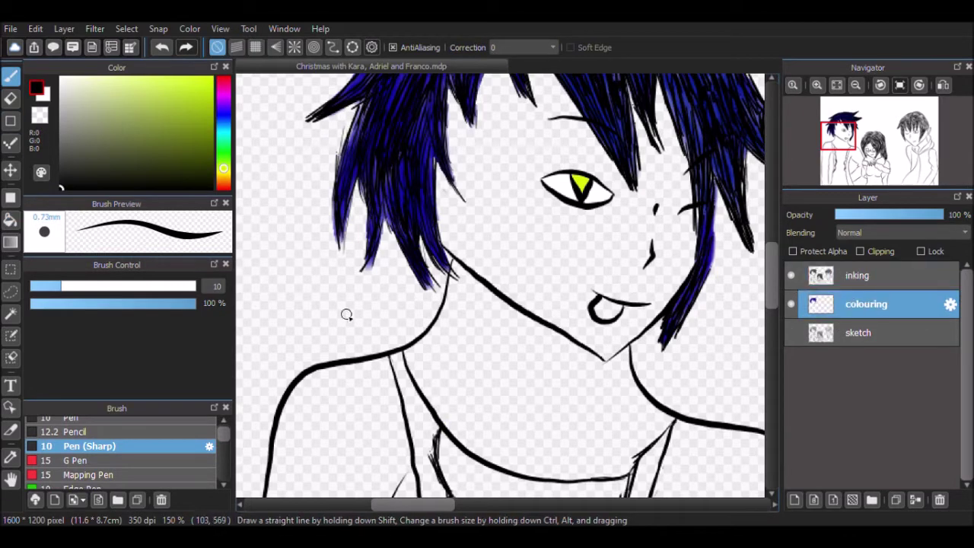
Step: Ready the Bucket tool with an orange hue and show the whole drawing for filling the skin
{"action": "left_click_drag", "start_coordinate": [224, 176], "coordinate": [223, 181]}
{"action": "left_click", "coordinate": [11, 220]}
{"action": "left_click", "coordinate": [836, 85]}
{"action": "left_click", "coordinate": [328, 236]}
{"action": "key", "text": "ctrl+z"}
{"action": "left_click", "coordinate": [95, 80]}
{"action": "left_click", "coordinate": [327, 237]}
{"action": "key", "text": "ctrl+z"}
Step: Fill the left character's face and neck with light peach (R246 G225 B198)
{"action": "left_click", "coordinate": [89, 80]}
{"action": "left_click", "coordinate": [295, 199]}
{"action": "left_click", "coordinate": [334, 316]}
Step: Fill the skin areas of the middle character's face, neck, hand and shoulder with the same light peach
{"action": "scroll", "coordinate": [462, 327], "scroll_direction": "up", "scroll_amount": 1}
{"action": "left_click", "coordinate": [500, 365]}
{"action": "scroll", "coordinate": [502, 368], "scroll_direction": "up", "scroll_amount": 2}
{"action": "left_click", "coordinate": [428, 467]}
{"action": "scroll", "coordinate": [763, 179], "scroll_direction": "down", "scroll_amount": 3}
{"action": "scroll", "coordinate": [543, 457], "scroll_direction": "up", "scroll_amount": 2}
{"action": "left_click", "coordinate": [547, 472]}
Step: Fill the right character's face, ear and neck with the light peach skin colour
{"action": "left_click_drag", "start_coordinate": [685, 304], "coordinate": [546, 264]}
{"action": "left_click", "coordinate": [571, 263]}
{"action": "left_click", "coordinate": [586, 214]}
{"action": "left_click", "coordinate": [654, 309]}
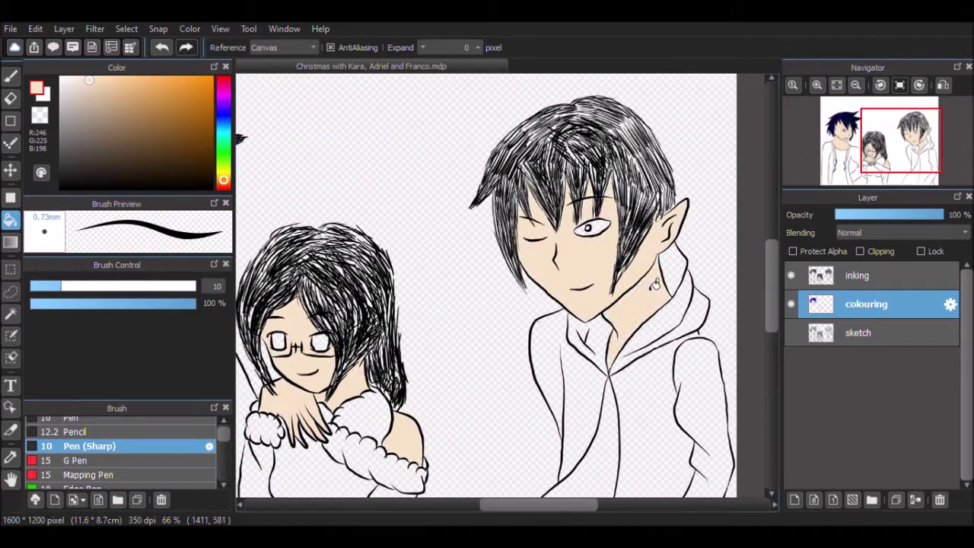
{"action": "left_click_drag", "start_coordinate": [655, 309], "coordinate": [659, 312]}
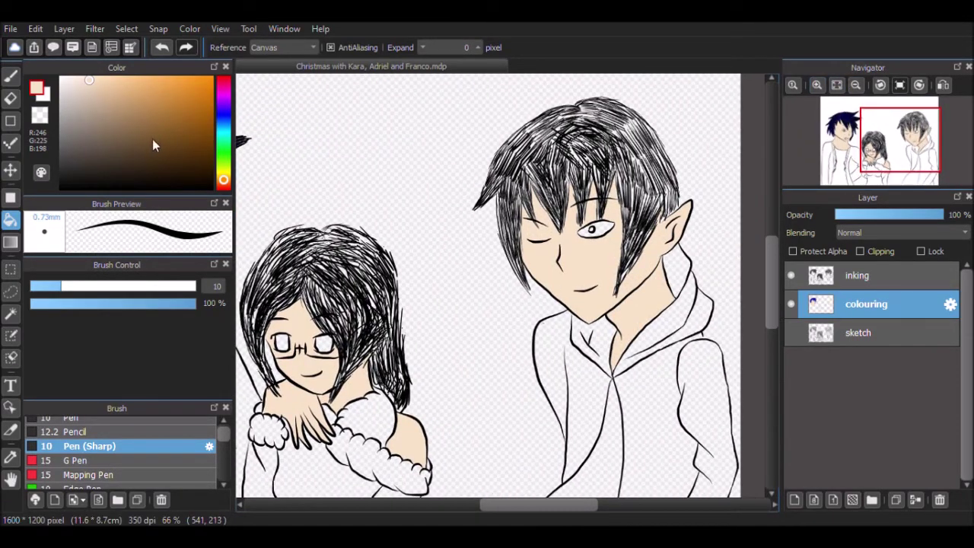
{"action": "scroll", "coordinate": [580, 287], "scroll_direction": "up", "scroll_amount": 3}
{"action": "left_click", "coordinate": [839, 87]}
{"action": "left_click_drag", "start_coordinate": [523, 505], "coordinate": [471, 505]}
{"action": "left_click", "coordinate": [817, 85]}
{"action": "left_click", "coordinate": [400, 366]}
{"action": "left_click", "coordinate": [525, 327]}
{"action": "key", "text": "ctrl+z"}
{"action": "left_click", "coordinate": [522, 322]}
{"action": "right_click", "coordinate": [518, 314]}
{"action": "key", "text": "ctrl+z"}
{"action": "key", "text": "ctrl+z"}
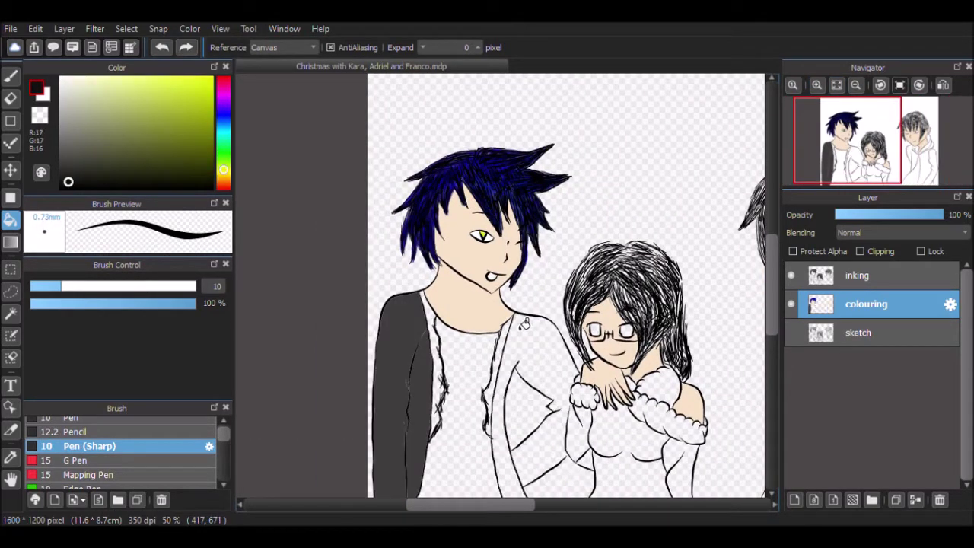
{"action": "key", "text": "ctrl+z"}
{"action": "key", "text": "ctrl+z"}
Step: Close the gap in the left character's jacket outline in black with Pen (Sharp) at size 10 on the inking layer
{"action": "left_click", "coordinate": [859, 276]}
{"action": "left_click", "coordinate": [60, 188]}
{"action": "left_click", "coordinate": [817, 85]}
{"action": "left_click", "coordinate": [818, 85]}
{"action": "left_click_drag", "start_coordinate": [772, 285], "coordinate": [771, 334]}
{"action": "left_click", "coordinate": [11, 76]}
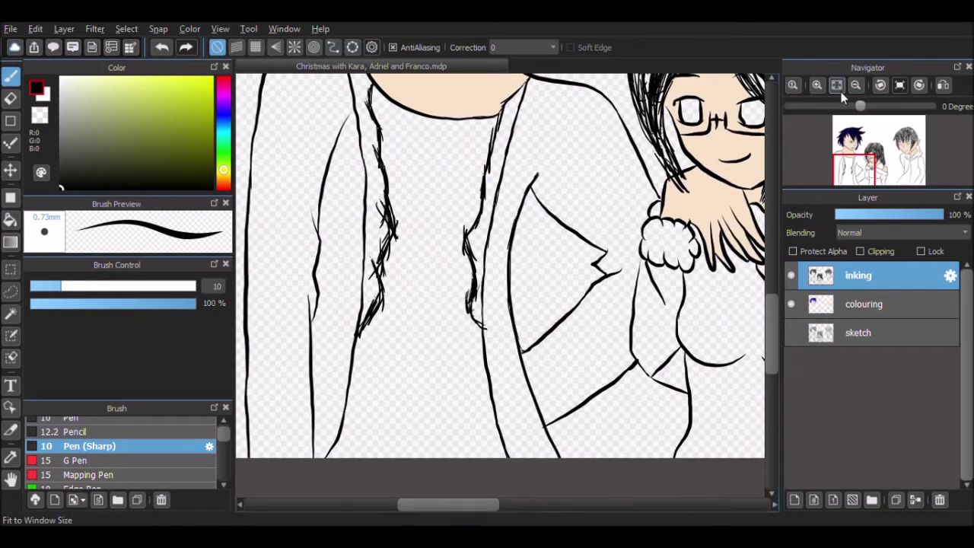
Step: Fill both halves of the left character's jacket with dark grey (R65 G66 B64) on the colouring layer
{"action": "left_click", "coordinate": [866, 304]}
{"action": "key", "text": "g"}
{"action": "left_click", "coordinate": [63, 160]}
{"action": "left_click", "coordinate": [364, 213]}
{"action": "left_click", "coordinate": [513, 122]}
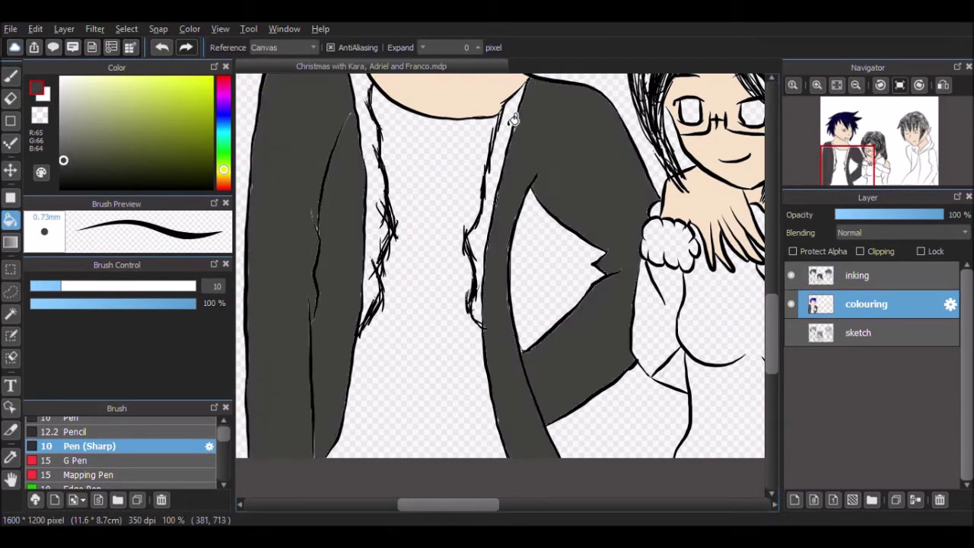
Step: Paint over the unfilled slivers along the first jacket half's lower outline with the Watercolor brush at size 41
{"action": "scroll", "coordinate": [122, 456], "scroll_direction": "down", "scroll_amount": 3}
{"action": "left_click", "coordinate": [88, 485]}
{"action": "left_click_drag", "start_coordinate": [174, 287], "coordinate": [141, 287]}
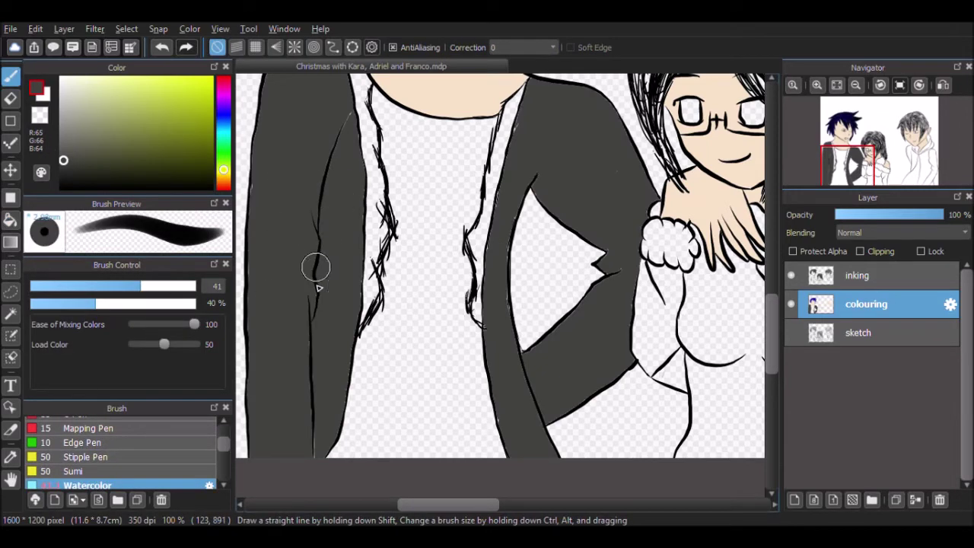
{"action": "left_click_drag", "start_coordinate": [255, 188], "coordinate": [254, 158]}
{"action": "scroll", "coordinate": [258, 204], "scroll_direction": "up", "scroll_amount": 3}
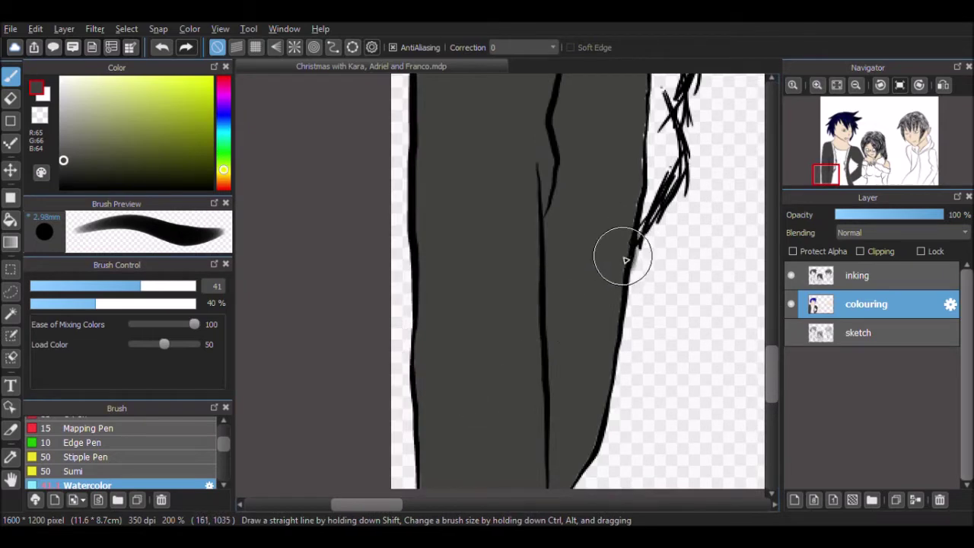
{"action": "scroll", "coordinate": [635, 189], "scroll_direction": "up", "scroll_amount": 3}
{"action": "left_click_drag", "start_coordinate": [647, 242], "coordinate": [642, 237]}
{"action": "key", "text": "ctrl+z"}
Step: Touch up the grey along that jacket half's sleeve and shoulder outline, reducing the Watercolor brush to size 26 and finally 17
{"action": "left_click_drag", "start_coordinate": [141, 286], "coordinate": [115, 286]}
{"action": "left_click_drag", "start_coordinate": [772, 354], "coordinate": [772, 389]}
{"action": "scroll", "coordinate": [636, 191], "scroll_direction": "up", "scroll_amount": 3}
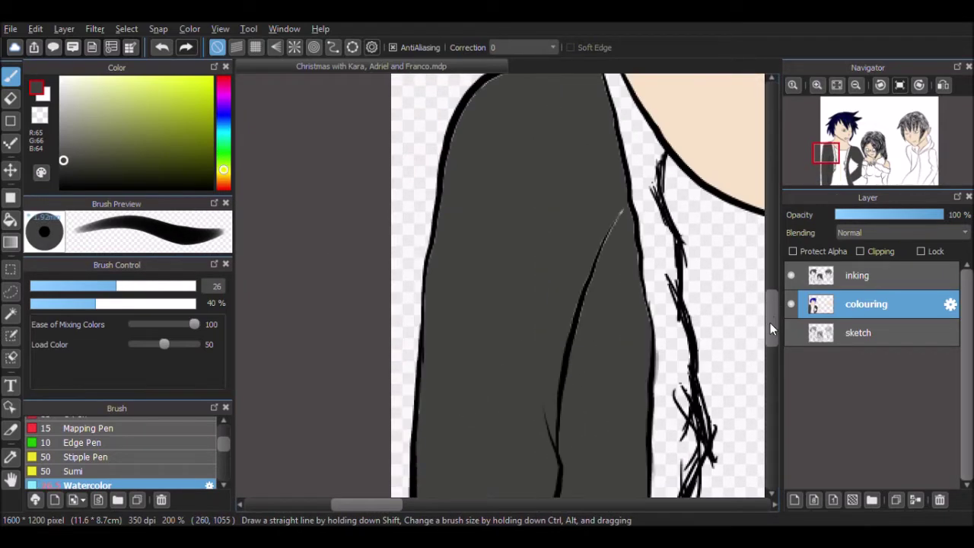
{"action": "left_click", "coordinate": [89, 285]}
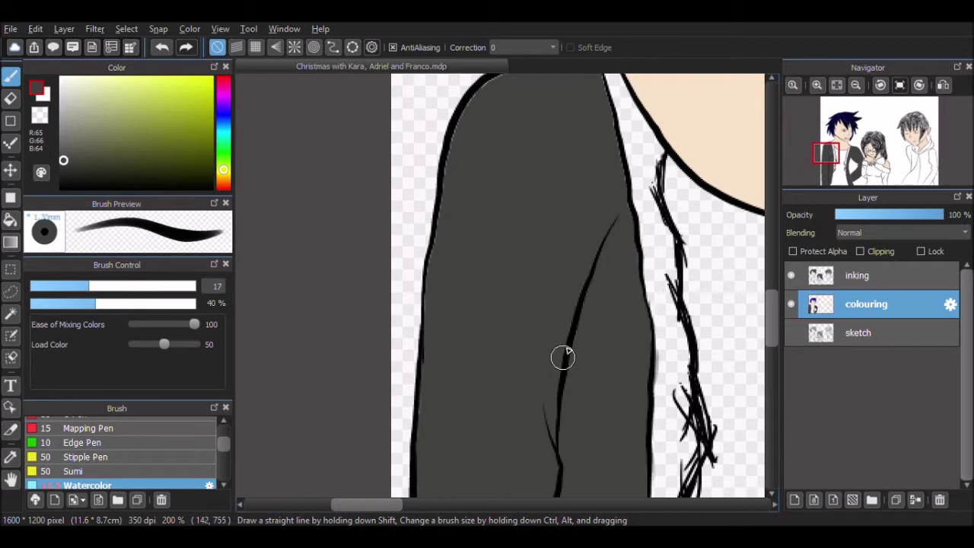
{"action": "scroll", "coordinate": [594, 202], "scroll_direction": "up", "scroll_amount": 2}
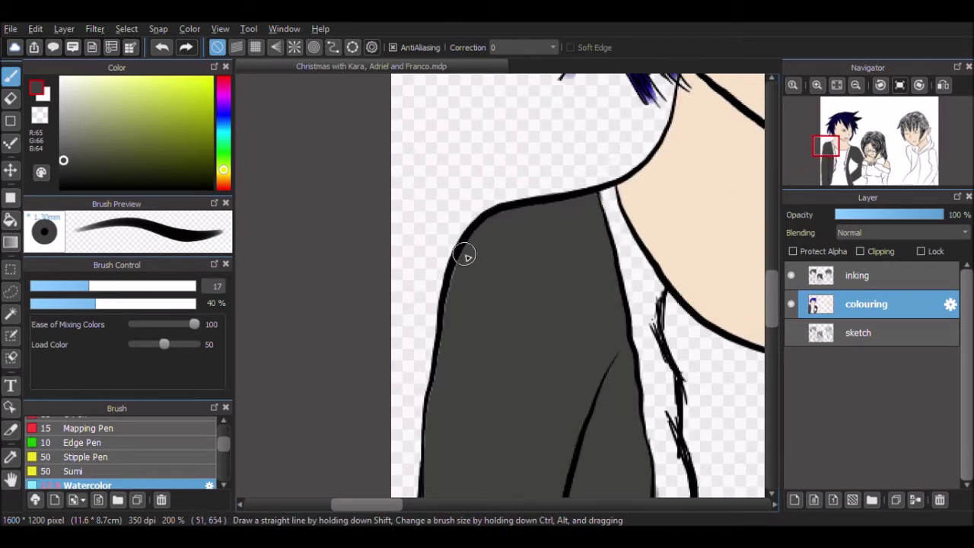
{"action": "mouse_move", "coordinate": [772, 298]}
{"action": "left_mouse_down"}
{"action": "mouse_move", "coordinate": [772, 356]}
{"action": "mouse_move", "coordinate": [772, 288]}
{"action": "left_mouse_up"}
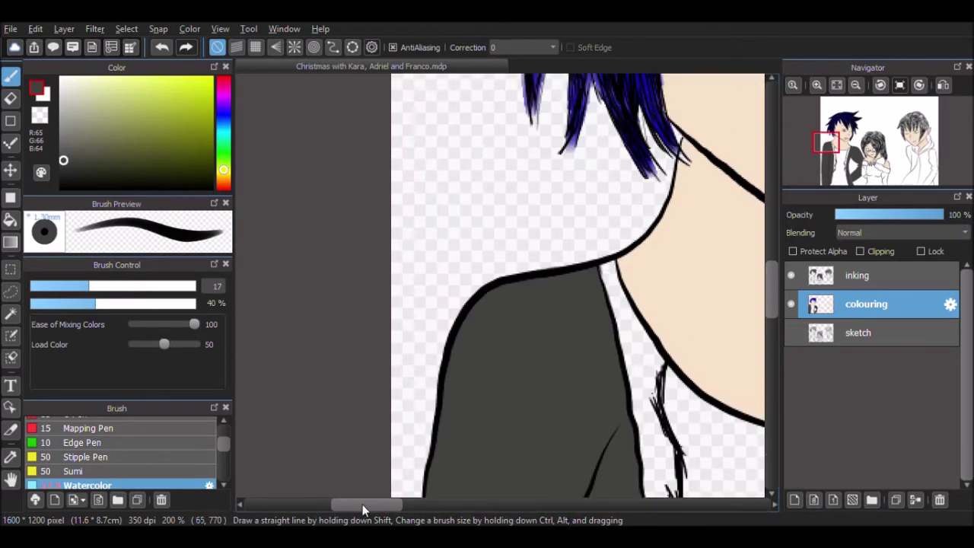
Step: Paint over the unfilled slivers along the outlines of the jacket half nearest the middle character with the Watercolor brush at size 17
{"action": "left_click_drag", "start_coordinate": [380, 504], "coordinate": [457, 504]}
{"action": "left_click_drag", "start_coordinate": [772, 289], "coordinate": [772, 307]}
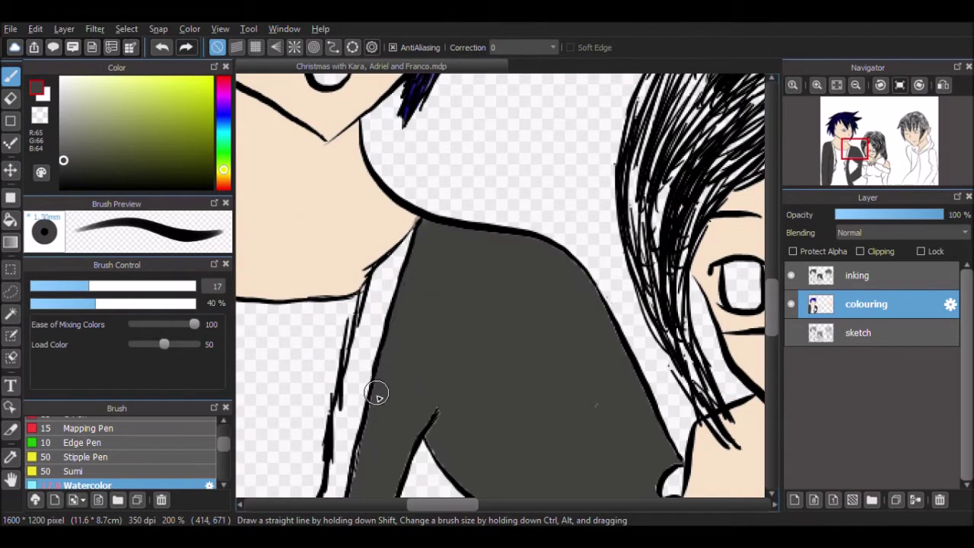
{"action": "scroll", "coordinate": [366, 343], "scroll_direction": "down", "scroll_amount": 4}
{"action": "scroll", "coordinate": [334, 327], "scroll_direction": "down", "scroll_amount": 3}
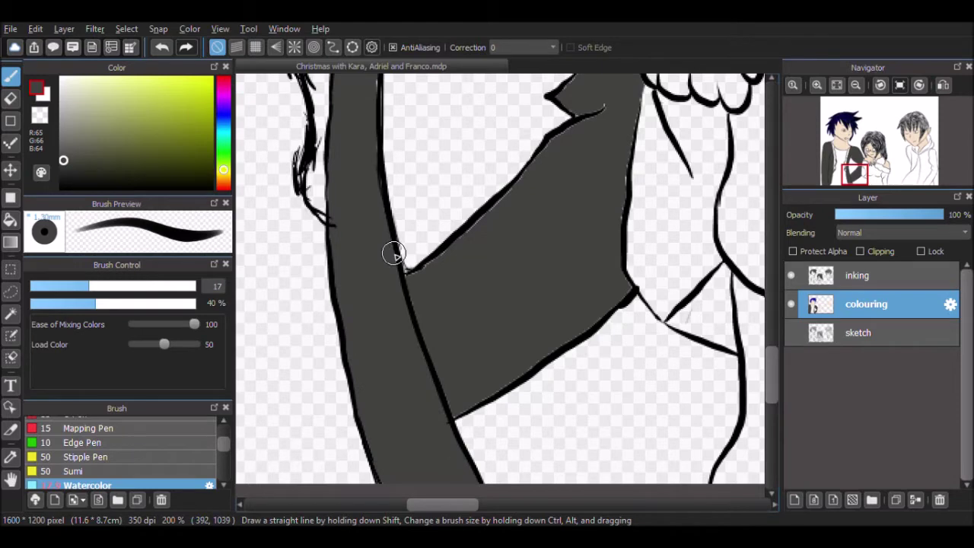
{"action": "scroll", "coordinate": [394, 253], "scroll_direction": "up", "scroll_amount": 3}
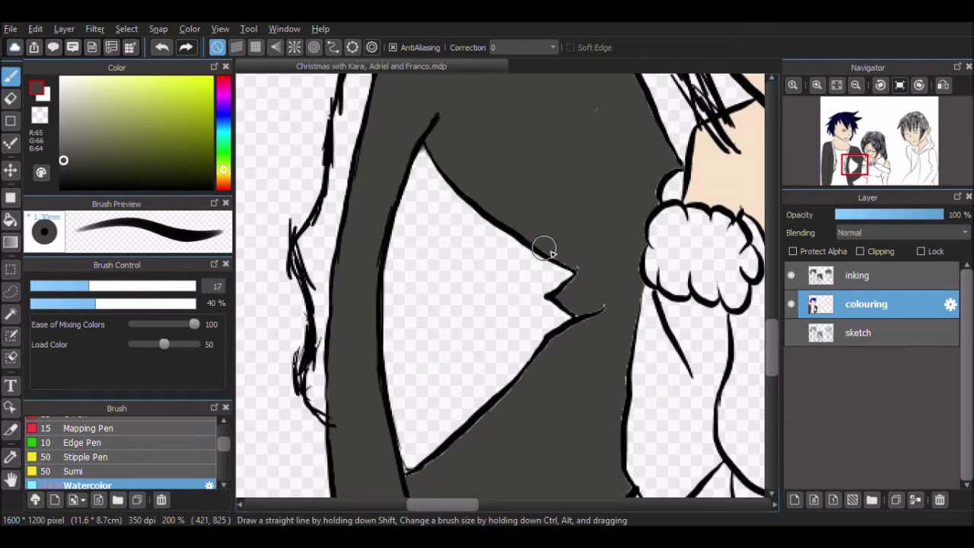
{"action": "scroll", "coordinate": [632, 244], "scroll_direction": "down", "scroll_amount": 1}
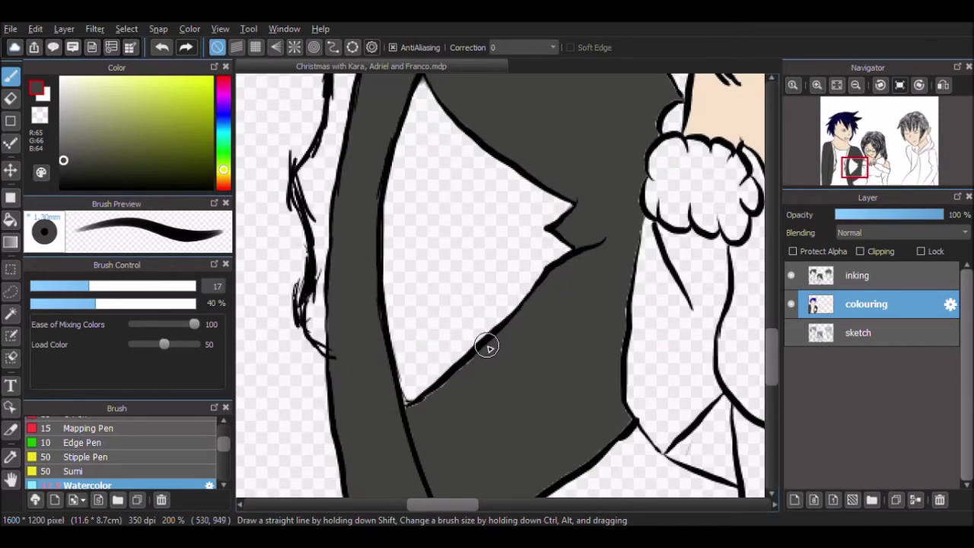
{"action": "scroll", "coordinate": [505, 383], "scroll_direction": "down", "scroll_amount": 2}
{"action": "scroll", "coordinate": [632, 267], "scroll_direction": "up", "scroll_amount": 4}
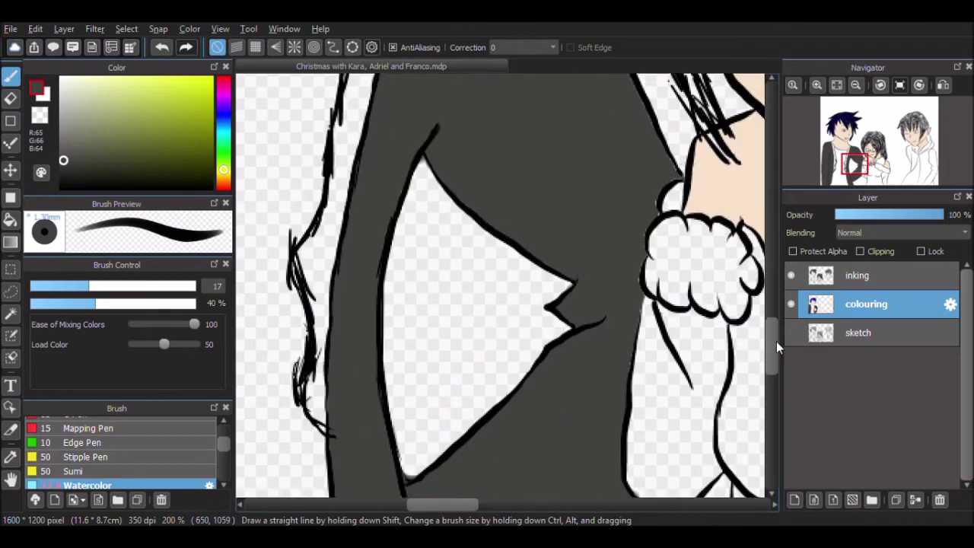
{"action": "scroll", "coordinate": [630, 251], "scroll_direction": "up", "scroll_amount": 2}
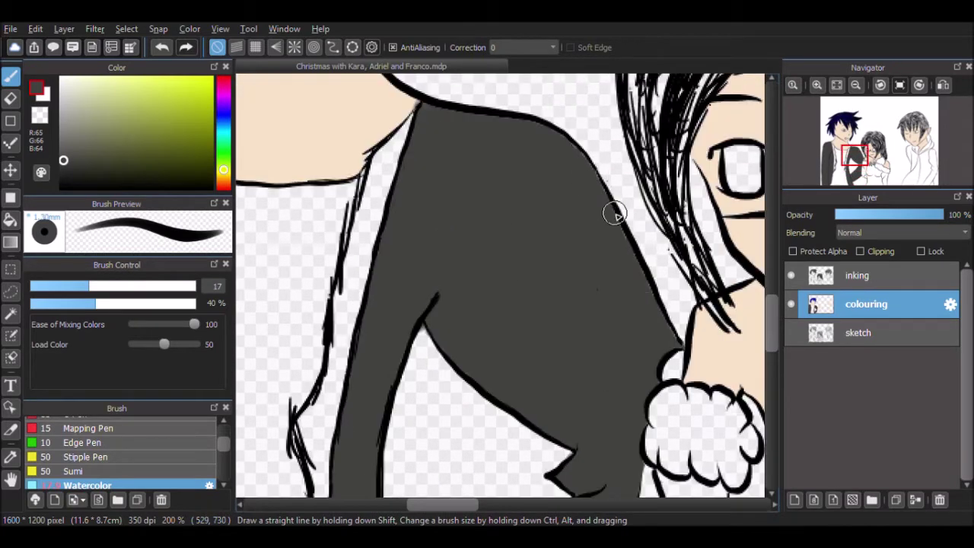
{"action": "scroll", "coordinate": [673, 338], "scroll_direction": "up", "scroll_amount": 1}
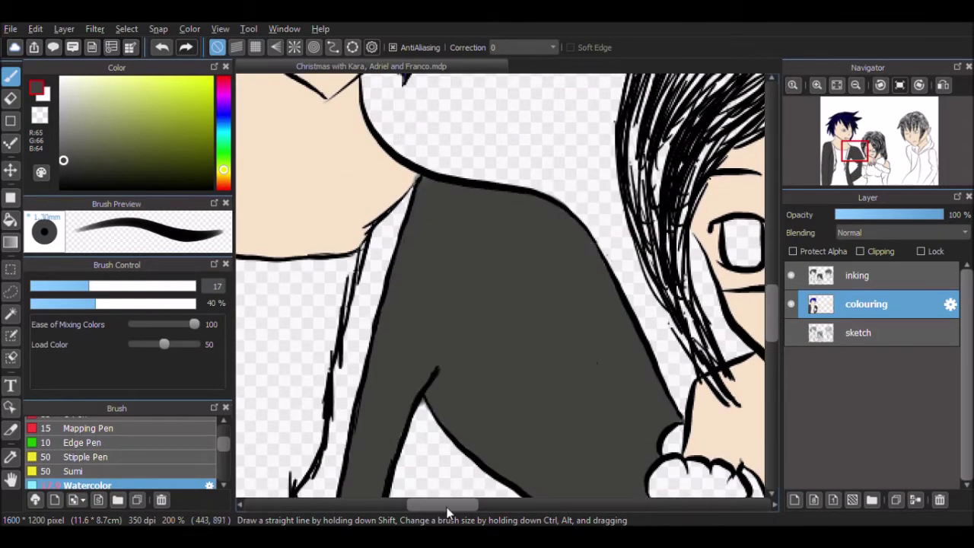
Step: Fill the left character's shirt with light turquoise (R127 G231 B226)
{"action": "left_click", "coordinate": [837, 85]}
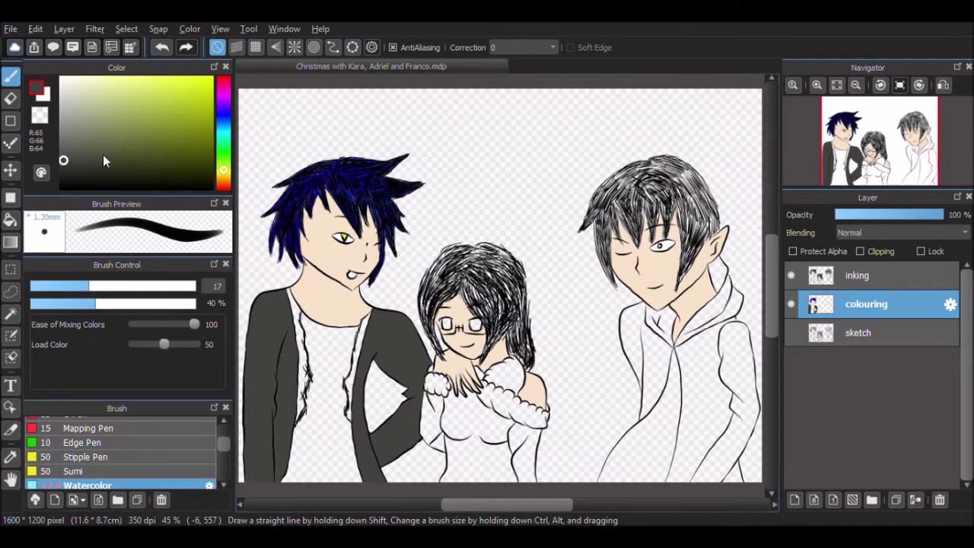
{"action": "left_click", "coordinate": [223, 135]}
{"action": "key", "text": "g"}
{"action": "left_click", "coordinate": [323, 333]}
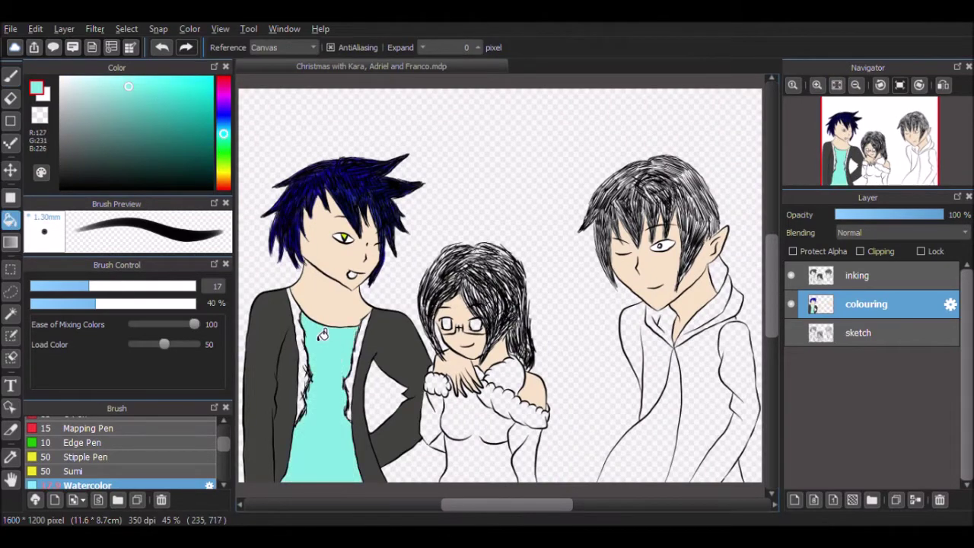
Step: Fill the trim strips along both front edges of the left character's jacket with white
{"action": "left_click", "coordinate": [60, 77]}
{"action": "left_click", "coordinate": [793, 85]}
{"action": "left_click", "coordinate": [853, 149]}
{"action": "left_click", "coordinate": [413, 373]}
{"action": "left_click_drag", "start_coordinate": [771, 298], "coordinate": [772, 331]}
{"action": "left_click", "coordinate": [528, 371]}
Step: Fill the left character's tongue with light pink (R246 G188 B229)
{"action": "left_click", "coordinate": [223, 91]}
{"action": "scroll", "coordinate": [767, 314], "scroll_direction": "up", "scroll_amount": 5}
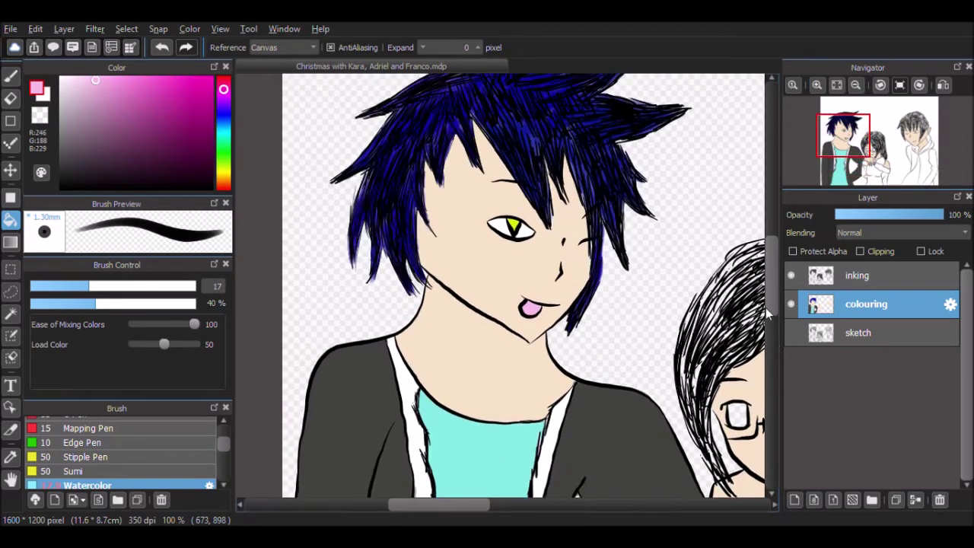
Step: Paint the middle character's hair on the side nearest the jacket purple (R204 G76 B238) with the Watercolor brush at size 24
{"action": "scroll", "coordinate": [513, 498], "scroll_direction": "right", "scroll_amount": 3}
{"action": "left_click", "coordinate": [164, 84]}
{"action": "key", "text": "b"}
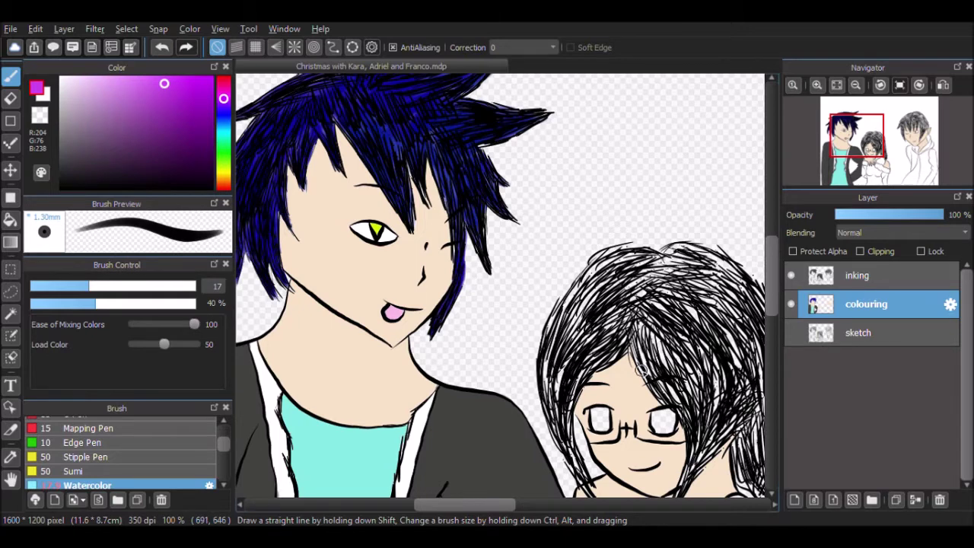
{"action": "left_click", "coordinate": [111, 287]}
{"action": "left_click", "coordinate": [817, 85]}
{"action": "left_click_drag", "start_coordinate": [859, 137], "coordinate": [869, 146]}
{"action": "mouse_move", "coordinate": [537, 189]}
{"action": "left_mouse_down"}
{"action": "mouse_move", "coordinate": [491, 297]}
{"action": "mouse_move", "coordinate": [468, 436]}
{"action": "left_mouse_up"}
{"action": "mouse_move", "coordinate": [524, 135]}
{"action": "left_mouse_down"}
{"action": "mouse_move", "coordinate": [436, 219]}
{"action": "mouse_move", "coordinate": [457, 124]}
{"action": "mouse_move", "coordinate": [405, 312]}
{"action": "mouse_move", "coordinate": [585, 194]}
{"action": "left_mouse_up"}
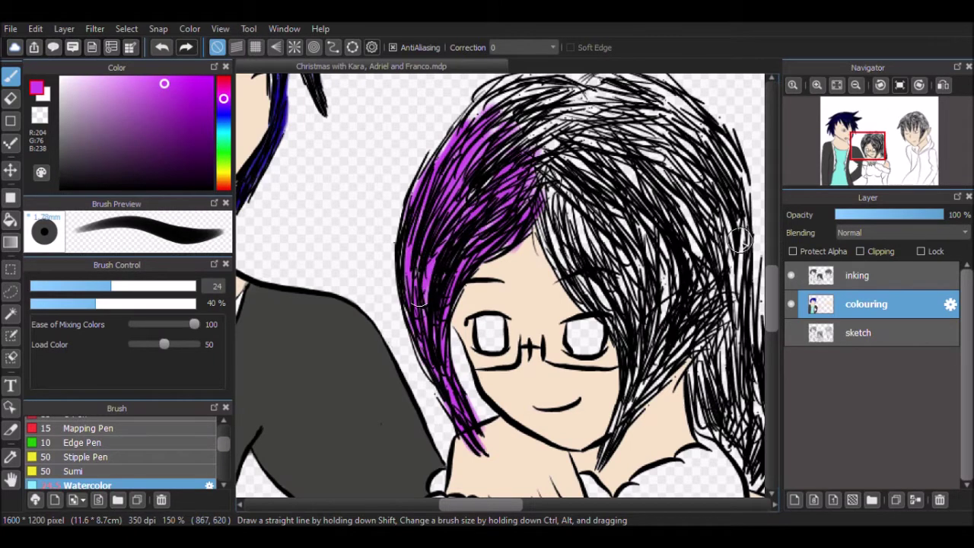
Step: Paint the middle character's hair around the parting and the fringe across the other side of the face purple
{"action": "scroll", "coordinate": [585, 193], "scroll_direction": "up", "scroll_amount": 3}
{"action": "mouse_move", "coordinate": [525, 204]}
{"action": "left_mouse_down"}
{"action": "mouse_move", "coordinate": [472, 251]}
{"action": "mouse_move", "coordinate": [536, 210]}
{"action": "mouse_move", "coordinate": [642, 268]}
{"action": "mouse_move", "coordinate": [592, 212]}
{"action": "mouse_move", "coordinate": [662, 236]}
{"action": "mouse_move", "coordinate": [563, 259]}
{"action": "left_mouse_up"}
{"action": "scroll", "coordinate": [544, 163], "scroll_direction": "down", "scroll_amount": 5}
{"action": "mouse_move", "coordinate": [544, 162]}
{"action": "left_mouse_down"}
{"action": "mouse_move", "coordinate": [630, 324]}
{"action": "mouse_move", "coordinate": [620, 367]}
{"action": "mouse_move", "coordinate": [666, 322]}
{"action": "mouse_move", "coordinate": [640, 289]}
{"action": "mouse_move", "coordinate": [669, 296]}
{"action": "left_mouse_up"}
{"action": "mouse_move", "coordinate": [564, 149]}
{"action": "left_mouse_down"}
{"action": "mouse_move", "coordinate": [628, 248]}
{"action": "mouse_move", "coordinate": [737, 224]}
{"action": "left_mouse_up"}
{"action": "left_click_drag", "start_coordinate": [628, 232], "coordinate": [609, 164]}
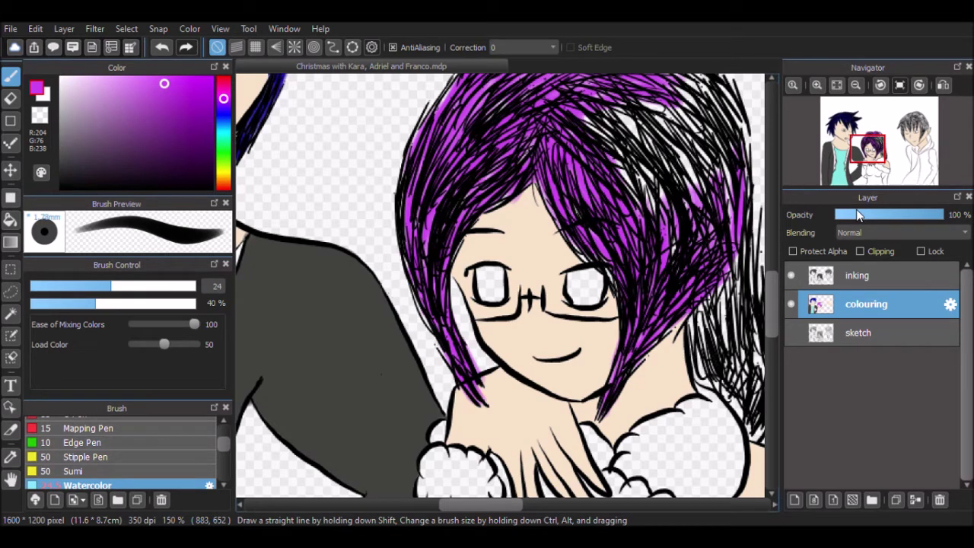
Step: Paint the remaining uncoloured hair on the middle character's crown and the outer side of the head purple
{"action": "left_click_drag", "start_coordinate": [772, 301], "coordinate": [772, 288]}
{"action": "mouse_move", "coordinate": [646, 279]}
{"action": "left_mouse_down"}
{"action": "mouse_move", "coordinate": [594, 183]}
{"action": "mouse_move", "coordinate": [679, 259]}
{"action": "left_mouse_up"}
{"action": "left_click_drag", "start_coordinate": [518, 504], "coordinate": [537, 504]}
{"action": "mouse_move", "coordinate": [564, 239]}
{"action": "left_mouse_down"}
{"action": "mouse_move", "coordinate": [536, 148]}
{"action": "mouse_move", "coordinate": [615, 233]}
{"action": "left_mouse_up"}
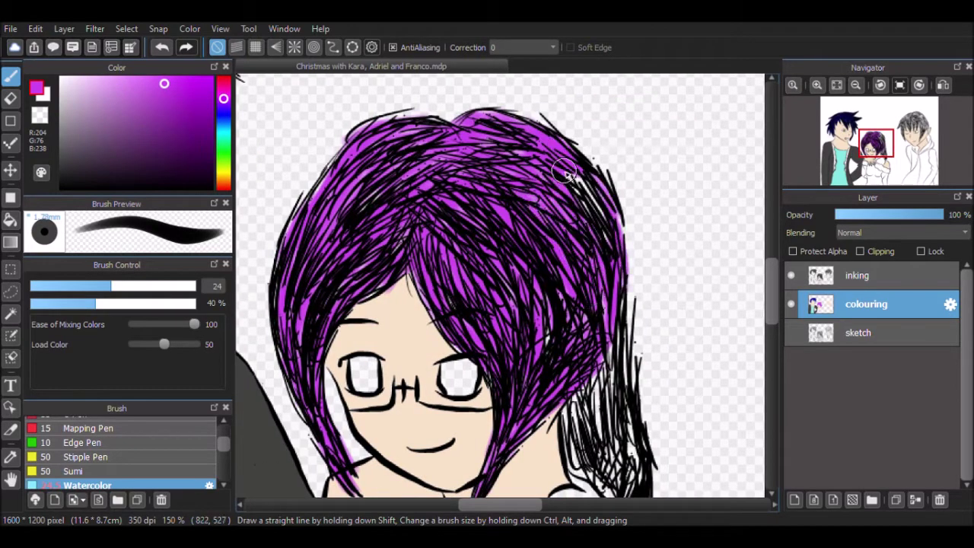
Step: Paint the long hair hanging behind the middle character's neck and shoulder purple
{"action": "scroll", "coordinate": [609, 259], "scroll_direction": "down", "scroll_amount": 3}
{"action": "left_click_drag", "start_coordinate": [636, 162], "coordinate": [648, 292]}
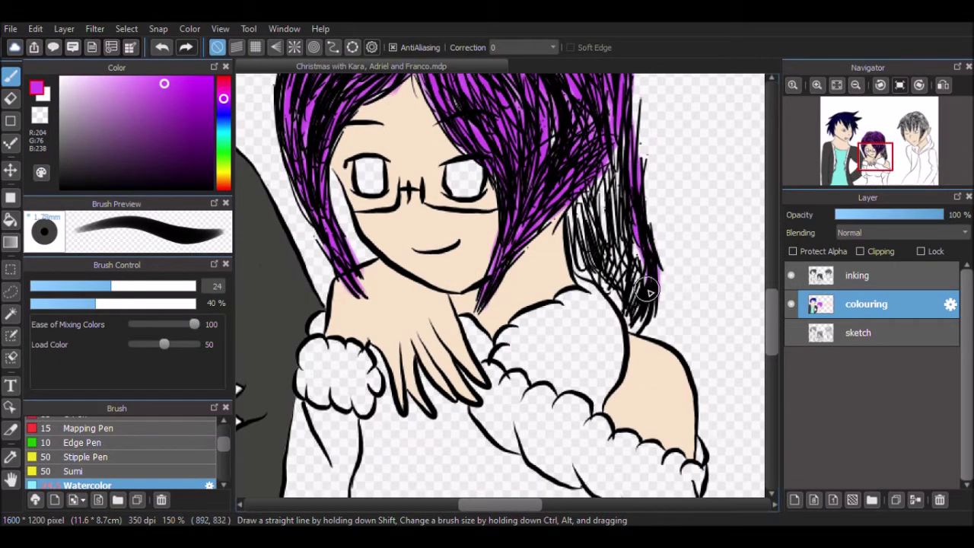
{"action": "left_click_drag", "start_coordinate": [571, 234], "coordinate": [630, 324]}
{"action": "left_click_drag", "start_coordinate": [609, 260], "coordinate": [622, 159]}
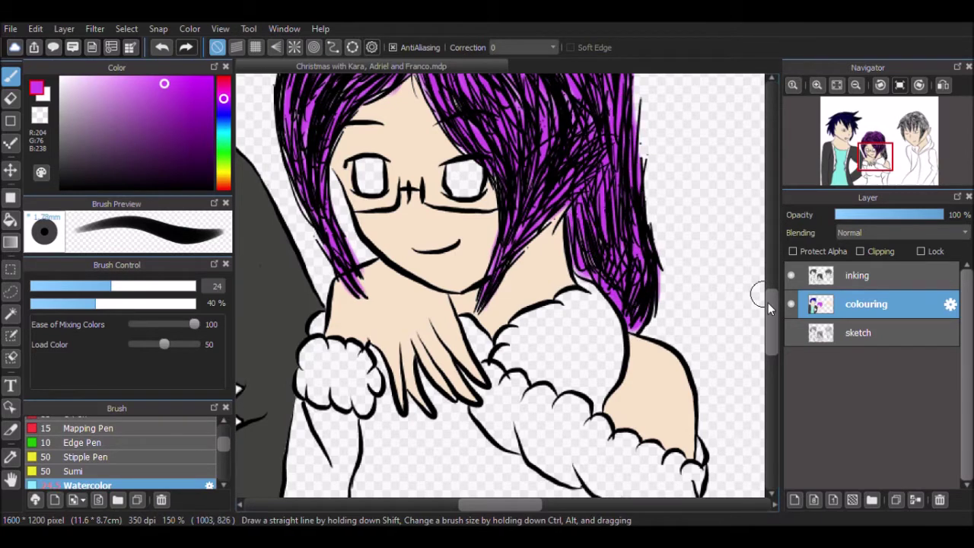
{"action": "scroll", "coordinate": [548, 274], "scroll_direction": "up", "scroll_amount": 3}
{"action": "scroll", "coordinate": [706, 181], "scroll_direction": "down", "scroll_amount": 3}
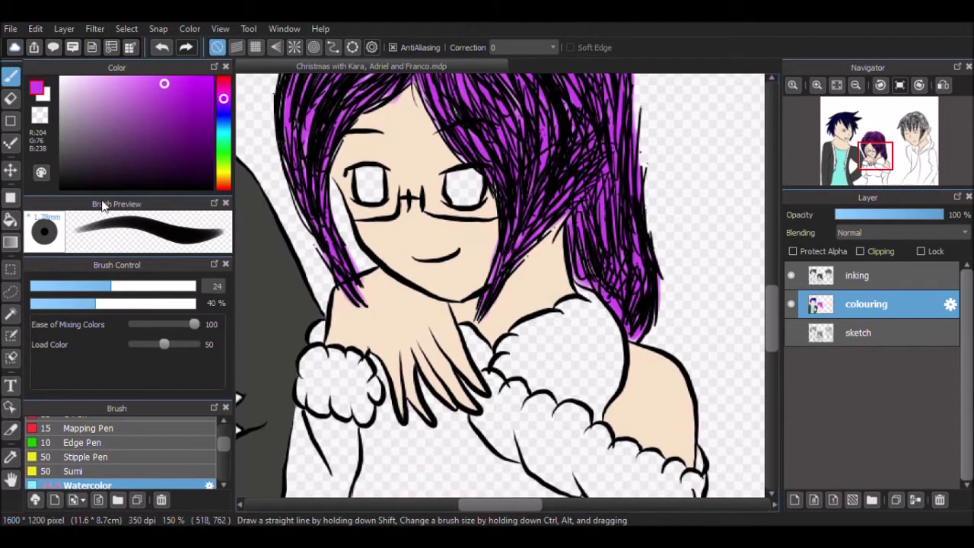
Step: Fill the middle character's fluffy cuff and off-shoulder trim with white using the Bucket tool
{"action": "left_click", "coordinate": [11, 220]}
{"action": "left_click", "coordinate": [339, 373]}
{"action": "left_click", "coordinate": [562, 351]}
{"action": "left_click", "coordinate": [560, 445]}
Step: Fill the middle character's dress and both sleeves with red (R255 G0 B0)
{"action": "left_click_drag", "start_coordinate": [775, 328], "coordinate": [776, 365]}
{"action": "left_click_drag", "start_coordinate": [224, 82], "coordinate": [228, 58]}
{"action": "left_click", "coordinate": [329, 320]}
{"action": "key", "text": "ctrl+z"}
{"action": "left_click", "coordinate": [212, 78]}
{"action": "left_click", "coordinate": [327, 320]}
{"action": "left_click", "coordinate": [388, 394]}
{"action": "left_click", "coordinate": [624, 396]}
Step: Touch up unfilled gaps along the outlines of the red sleeve nearest the jacket with the Watercolor brush at size 24
{"action": "mouse_move", "coordinate": [775, 369]}
{"action": "left_mouse_down"}
{"action": "mouse_move", "coordinate": [777, 392]}
{"action": "mouse_move", "coordinate": [775, 377]}
{"action": "left_mouse_up"}
{"action": "left_click", "coordinate": [10, 77]}
{"action": "left_click", "coordinate": [817, 85]}
{"action": "left_click", "coordinate": [817, 85]}
{"action": "mouse_move", "coordinate": [519, 506]}
{"action": "left_mouse_down"}
{"action": "mouse_move", "coordinate": [478, 510]}
{"action": "mouse_move", "coordinate": [529, 506]}
{"action": "left_mouse_up"}
{"action": "left_click_drag", "start_coordinate": [772, 389], "coordinate": [773, 415]}
{"action": "left_click_drag", "start_coordinate": [528, 505], "coordinate": [476, 505]}
{"action": "left_click_drag", "start_coordinate": [772, 415], "coordinate": [772, 389]}
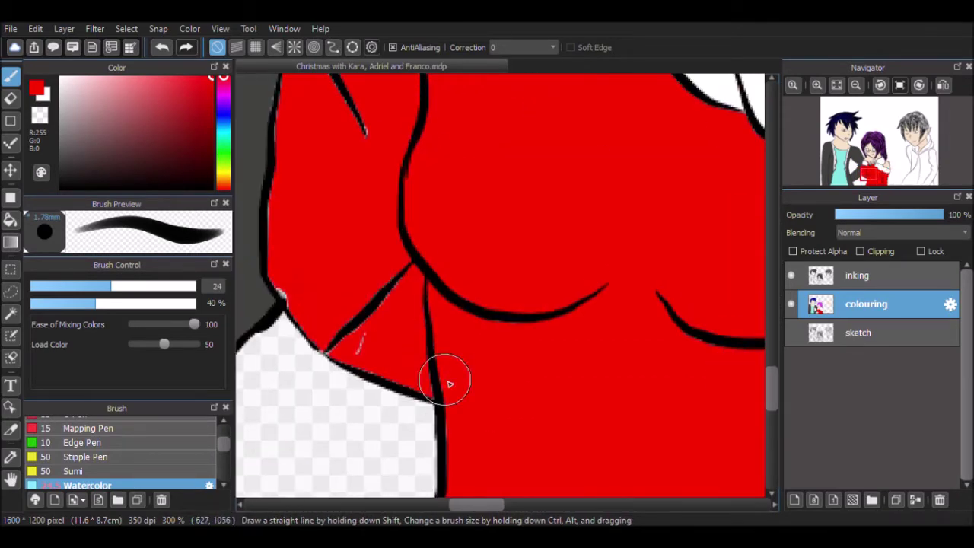
{"action": "left_click_drag", "start_coordinate": [282, 276], "coordinate": [360, 336]}
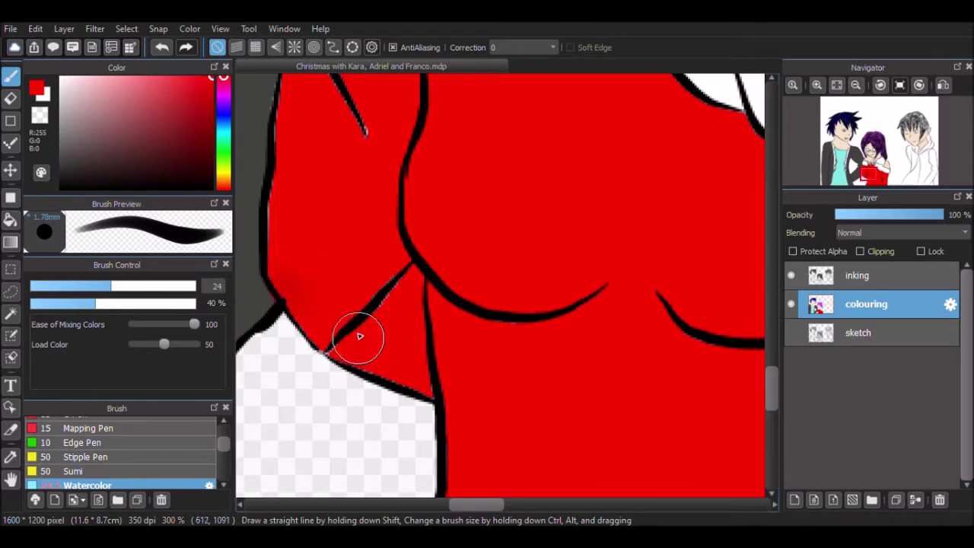
{"action": "scroll", "coordinate": [543, 413], "scroll_direction": "up", "scroll_amount": 3}
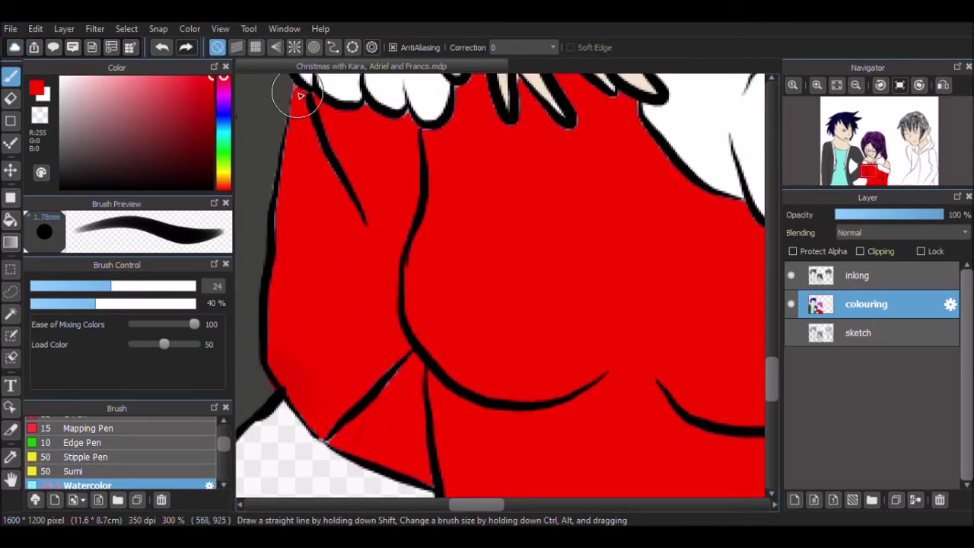
{"action": "scroll", "coordinate": [729, 318], "scroll_direction": "up", "scroll_amount": 5}
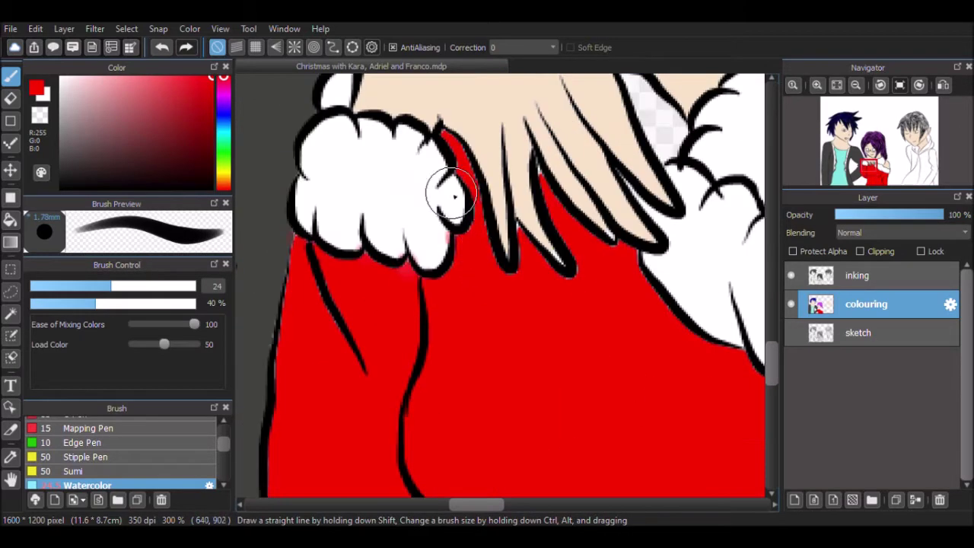
Step: Touch up the red along the fingers, the trim and the dress's other sleeve with the brush at size 17
{"action": "key", "text": "["}
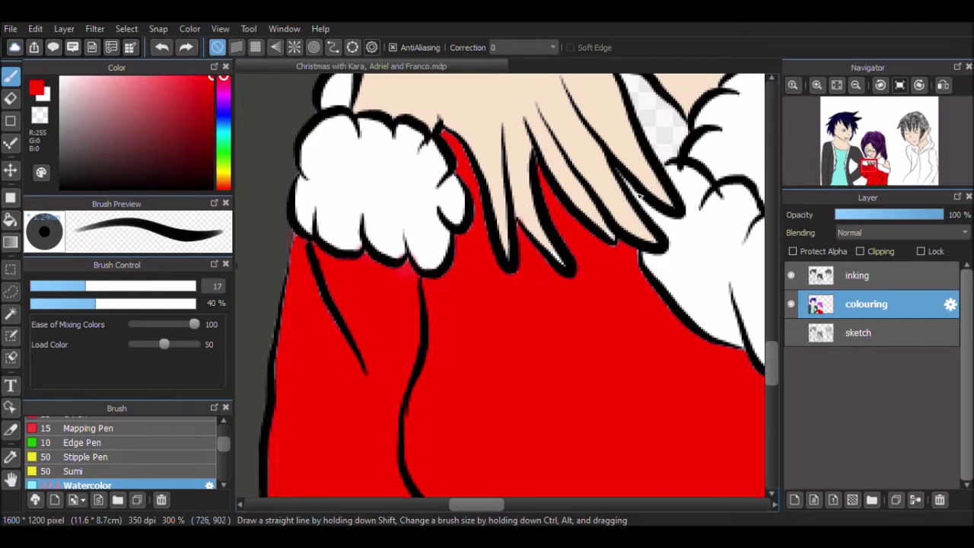
{"action": "scroll", "coordinate": [472, 255], "scroll_direction": "right", "scroll_amount": 5}
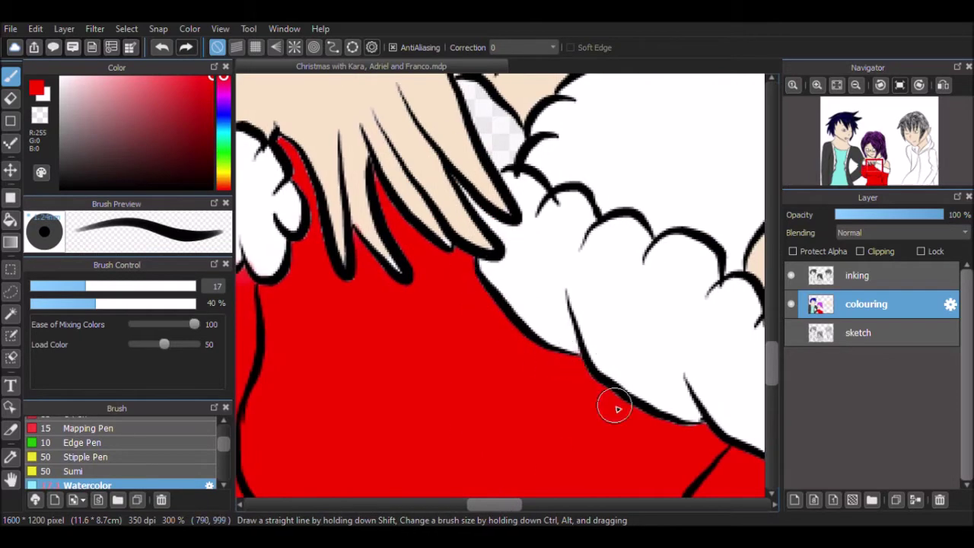
{"action": "scroll", "coordinate": [681, 424], "scroll_direction": "down", "scroll_amount": 10}
{"action": "scroll", "coordinate": [571, 476], "scroll_direction": "up", "scroll_amount": 6}
{"action": "scroll", "coordinate": [592, 276], "scroll_direction": "right", "scroll_amount": 7}
{"action": "scroll", "coordinate": [591, 276], "scroll_direction": "down", "scroll_amount": 2}
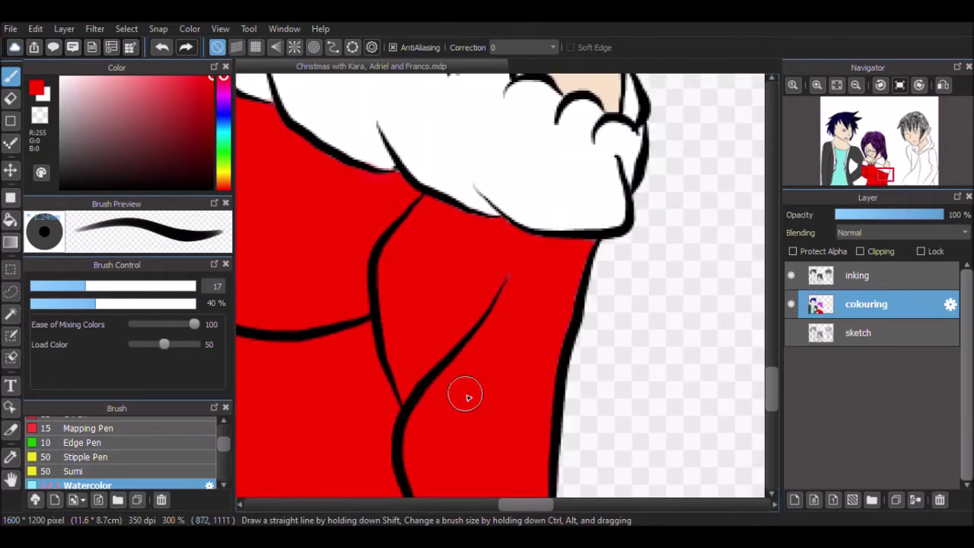
Step: Fill the third character's hood, sleeve and enclosed jacket panels with bright blue (R0 G140 B255) using the Bucket tool
{"action": "left_click", "coordinate": [837, 85]}
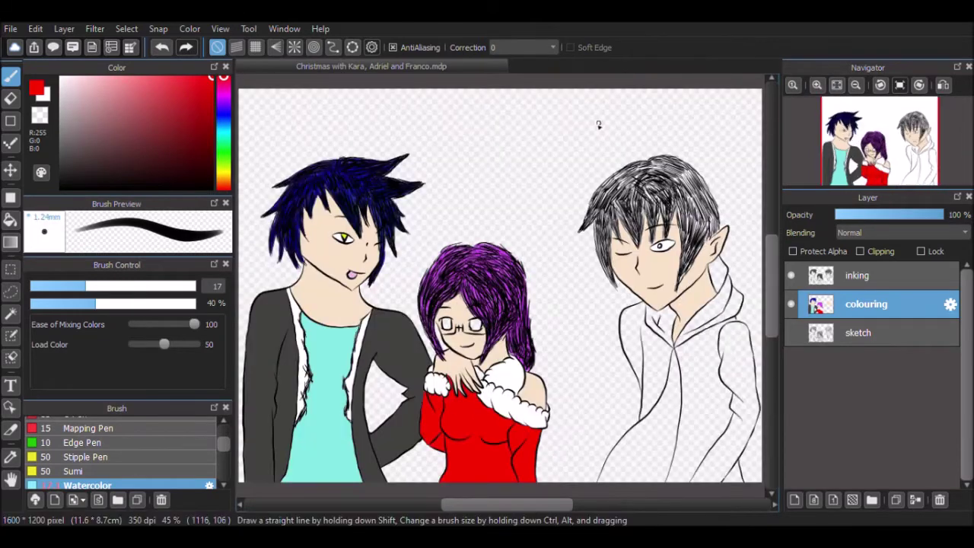
{"action": "left_click", "coordinate": [224, 123]}
{"action": "left_click", "coordinate": [10, 220]}
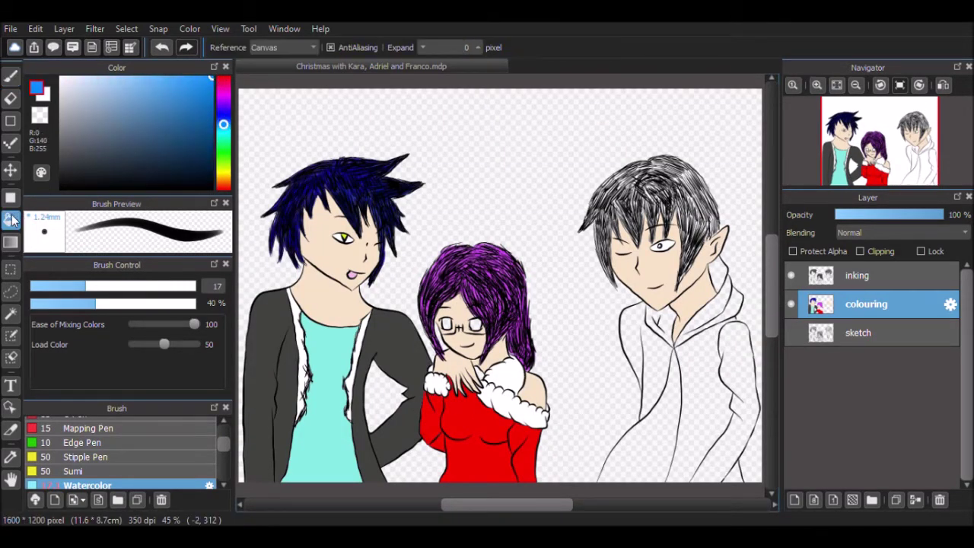
{"action": "left_click", "coordinate": [816, 86]}
{"action": "left_click", "coordinate": [904, 141]}
{"action": "left_click", "coordinate": [564, 396]}
{"action": "left_click", "coordinate": [699, 404]}
{"action": "left_click", "coordinate": [675, 317]}
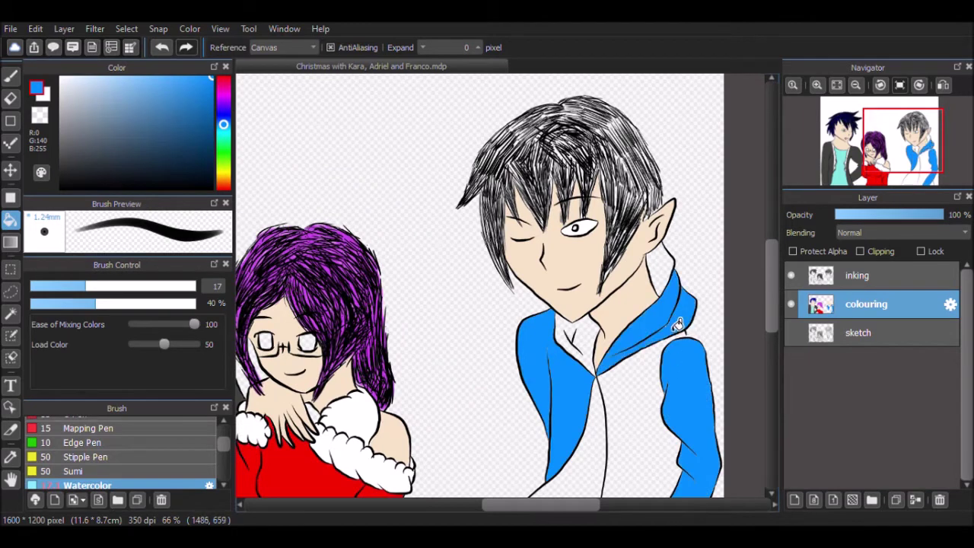
{"action": "left_click", "coordinate": [646, 448]}
{"action": "key", "text": "ctrl+z"}
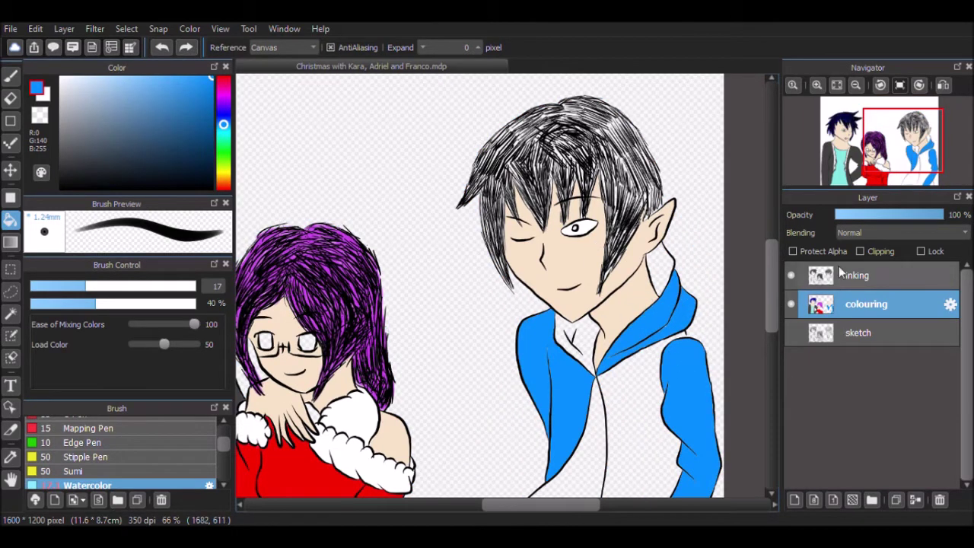
Step: Close the gap in the outline between the third character's hood and shoulder with black Pen (Sharp) on the inking layer
{"action": "left_click", "coordinate": [896, 282]}
{"action": "left_click", "coordinate": [61, 188]}
{"action": "left_click", "coordinate": [11, 76]}
{"action": "double_click", "coordinate": [817, 86]}
{"action": "left_click_drag", "start_coordinate": [564, 505], "coordinate": [599, 505]}
{"action": "left_click_drag", "start_coordinate": [771, 298], "coordinate": [771, 308]}
{"action": "left_click", "coordinate": [696, 318]}
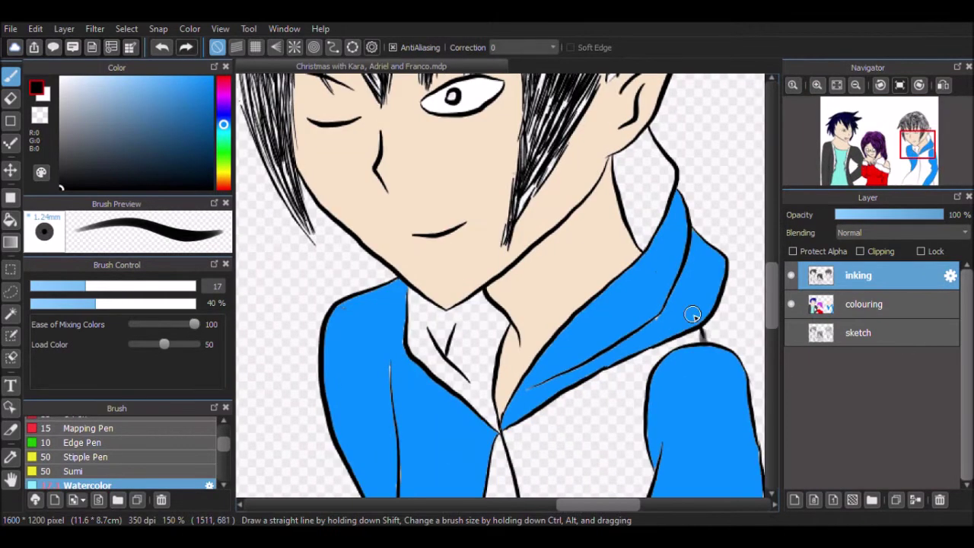
{"action": "key", "text": "ctrl+z"}
{"action": "right_click", "coordinate": [695, 318]}
{"action": "left_click_drag", "start_coordinate": [225, 444], "coordinate": [227, 432]}
{"action": "left_click", "coordinate": [190, 452]}
{"action": "left_click_drag", "start_coordinate": [702, 330], "coordinate": [708, 341]}
Step: On the colouring layer, fill the third character's remaining jacket panel bright blue and the hood lining dark blue (R7 G99 B175)
{"action": "right_click", "coordinate": [702, 274]}
{"action": "left_click", "coordinate": [11, 220]}
{"action": "left_click", "coordinate": [868, 305]}
{"action": "left_click", "coordinate": [617, 419]}
{"action": "left_click_drag", "start_coordinate": [773, 310], "coordinate": [771, 361]}
{"action": "left_click", "coordinate": [207, 113]}
{"action": "scroll", "coordinate": [777, 346], "scroll_direction": "up", "scroll_amount": 3}
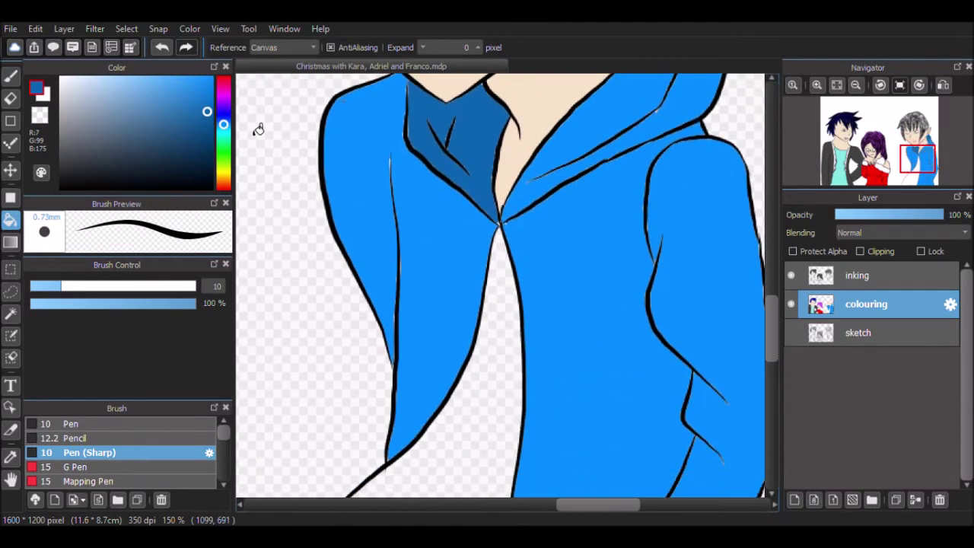
Step: Fill the third character's shirt with pale periwinkle (R151 G160 B217)
{"action": "left_click", "coordinate": [189, 144]}
{"action": "left_click", "coordinate": [510, 376]}
{"action": "key", "text": "ctrl+z"}
{"action": "left_click", "coordinate": [223, 116]}
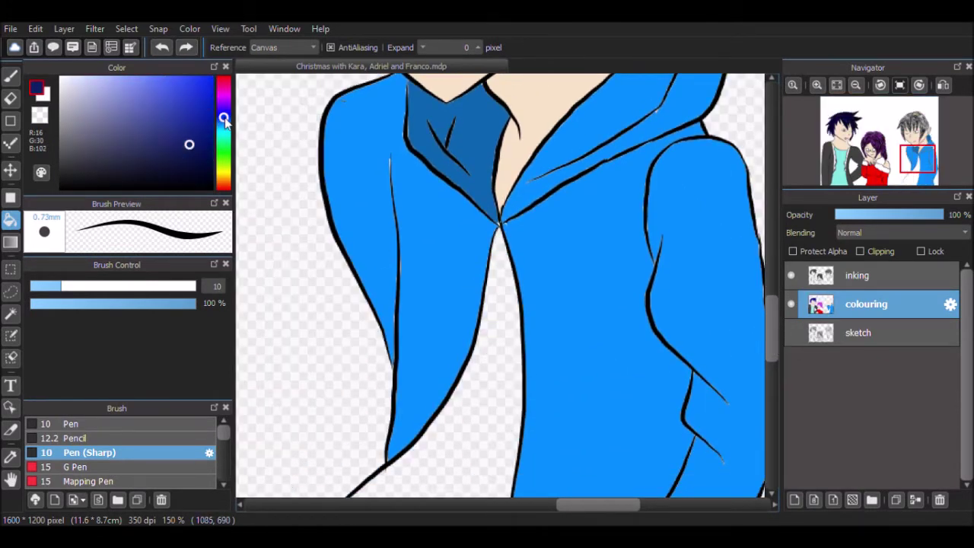
{"action": "left_click", "coordinate": [105, 92]}
{"action": "left_click", "coordinate": [496, 407]}
Step: Paint the pointed outer strand of the third character's hair dark grey (R72 G73 B76) with the Watercolor brush at size 19
{"action": "left_click_drag", "start_coordinate": [774, 339], "coordinate": [777, 273]}
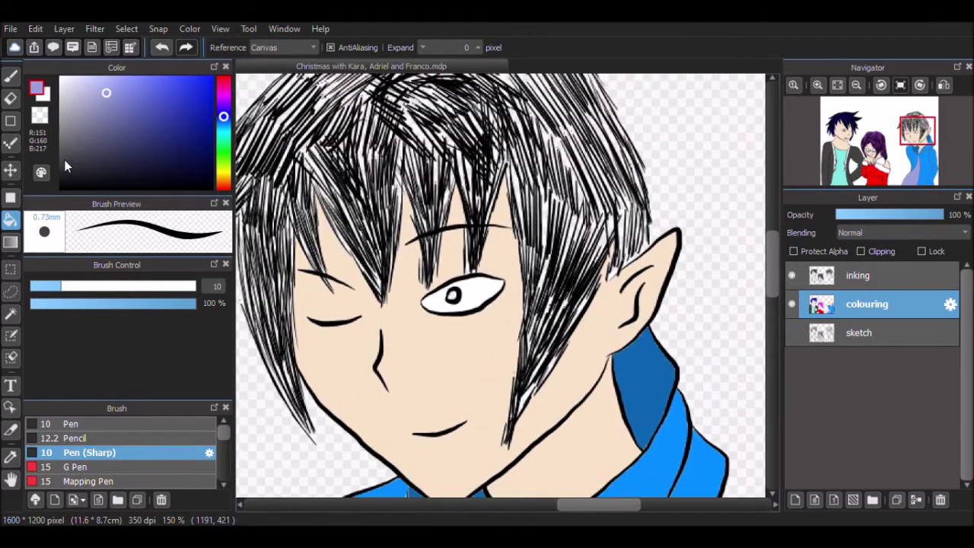
{"action": "left_click", "coordinate": [66, 156]}
{"action": "scroll", "coordinate": [121, 456], "scroll_direction": "down", "scroll_amount": 2}
{"action": "left_click", "coordinate": [178, 453]}
{"action": "left_click_drag", "start_coordinate": [592, 506], "coordinate": [567, 505]}
{"action": "left_click", "coordinate": [94, 287]}
{"action": "left_click_drag", "start_coordinate": [398, 187], "coordinate": [344, 240]}
{"action": "mouse_move", "coordinate": [395, 134]}
{"action": "left_mouse_down"}
{"action": "mouse_move", "coordinate": [359, 201]}
{"action": "mouse_move", "coordinate": [384, 157]}
{"action": "left_mouse_up"}
{"action": "left_click_drag", "start_coordinate": [407, 107], "coordinate": [380, 157]}
Step: Paint the top edge of the third character's hair dark grey from the pointed strand up to the parting
{"action": "left_click_drag", "start_coordinate": [774, 253], "coordinate": [773, 235]}
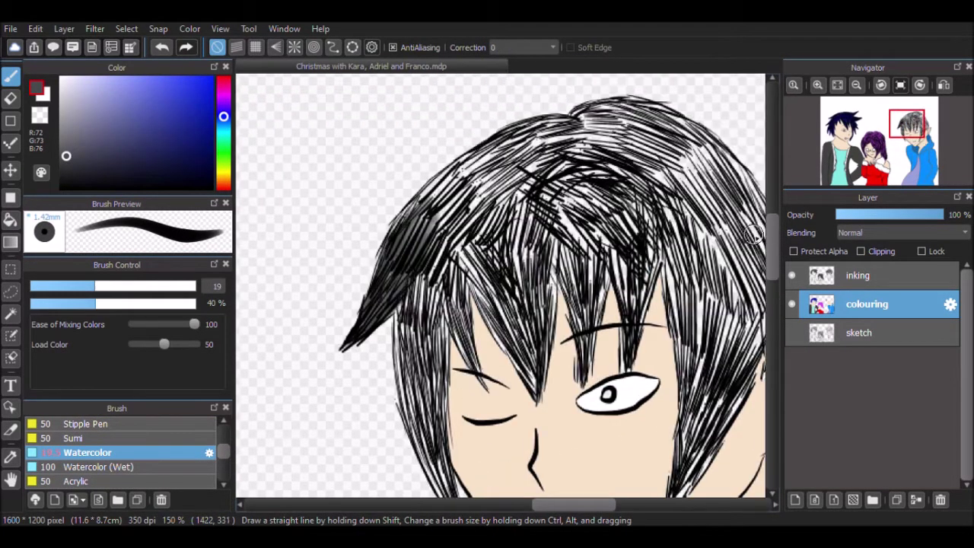
{"action": "mouse_move", "coordinate": [478, 217]}
{"action": "left_mouse_down"}
{"action": "mouse_move", "coordinate": [473, 192]}
{"action": "mouse_move", "coordinate": [414, 198]}
{"action": "mouse_move", "coordinate": [504, 144]}
{"action": "left_mouse_up"}
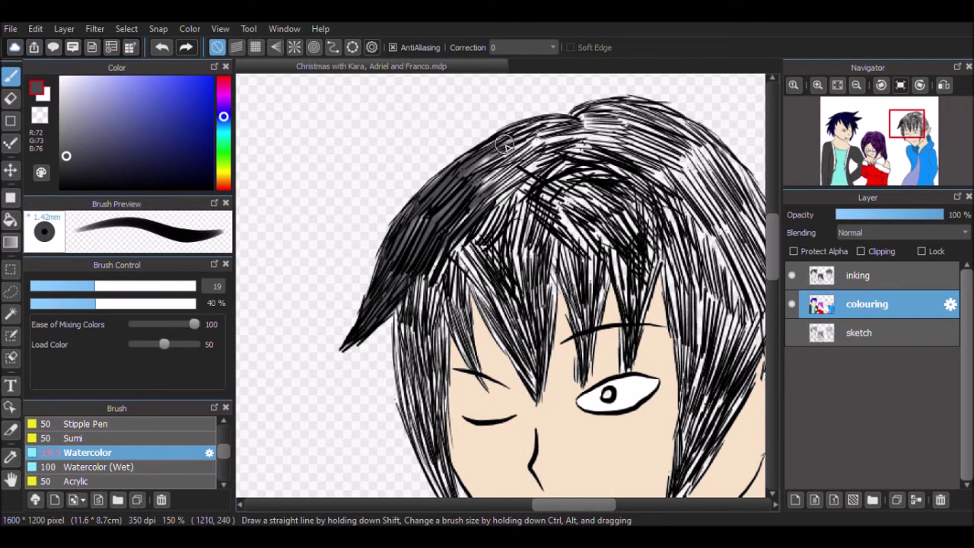
{"action": "mouse_move", "coordinate": [470, 203]}
{"action": "left_mouse_down"}
{"action": "mouse_move", "coordinate": [582, 130]}
{"action": "mouse_move", "coordinate": [419, 228]}
{"action": "left_mouse_up"}
{"action": "left_click_drag", "start_coordinate": [543, 509], "coordinate": [560, 509]}
{"action": "mouse_move", "coordinate": [468, 132]}
{"action": "left_mouse_down"}
{"action": "mouse_move", "coordinate": [497, 144]}
{"action": "mouse_move", "coordinate": [476, 112]}
{"action": "left_mouse_up"}
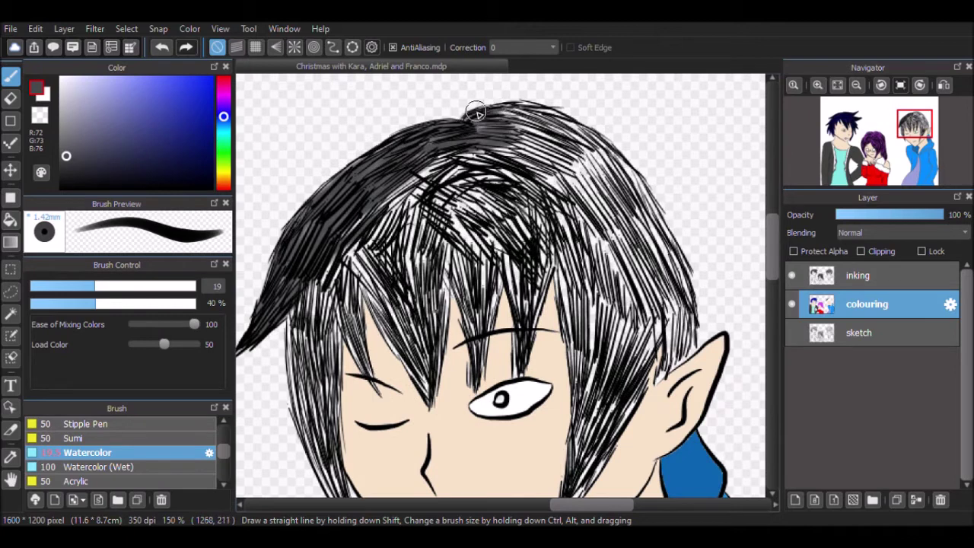
Step: Paint the third character's side hair hanging beside the closed eye dark grey
{"action": "left_click_drag", "start_coordinate": [564, 505], "coordinate": [547, 506]}
{"action": "left_click_drag", "start_coordinate": [773, 249], "coordinate": [772, 265]}
{"action": "mouse_move", "coordinate": [386, 216]}
{"action": "left_mouse_down"}
{"action": "mouse_move", "coordinate": [398, 307]}
{"action": "mouse_move", "coordinate": [446, 431]}
{"action": "left_mouse_up"}
{"action": "left_click_drag", "start_coordinate": [437, 229], "coordinate": [430, 365]}
{"action": "mouse_move", "coordinate": [404, 190]}
{"action": "left_mouse_down"}
{"action": "mouse_move", "coordinate": [402, 330]}
{"action": "mouse_move", "coordinate": [408, 266]}
{"action": "mouse_move", "coordinate": [425, 232]}
{"action": "left_mouse_up"}
{"action": "left_click_drag", "start_coordinate": [426, 163], "coordinate": [465, 267]}
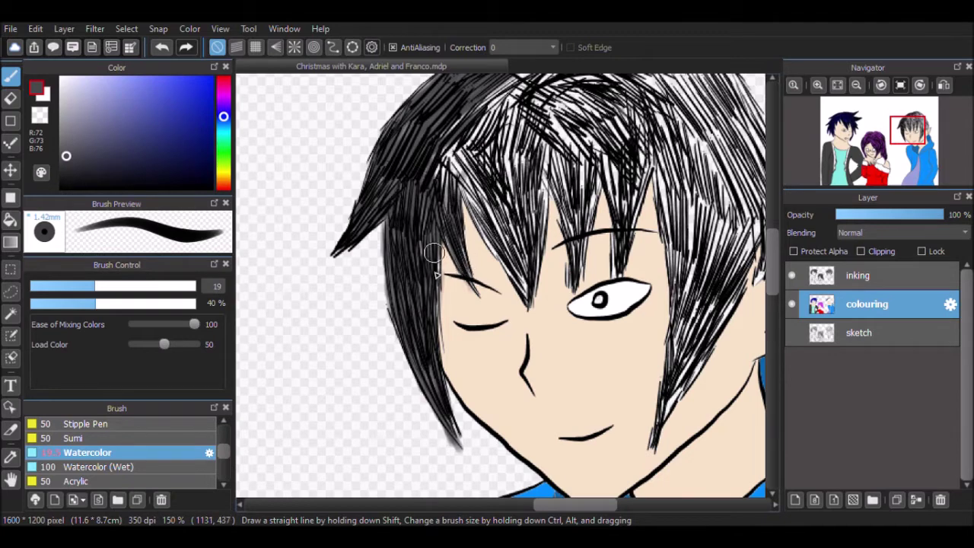
Step: Paint the third character's fringe above the closed eye and nose and the hair up to the crown dark grey
{"action": "left_click_drag", "start_coordinate": [438, 134], "coordinate": [480, 213]}
{"action": "left_click_drag", "start_coordinate": [464, 141], "coordinate": [496, 245]}
{"action": "mouse_move", "coordinate": [466, 139]}
{"action": "left_mouse_down"}
{"action": "mouse_move", "coordinate": [530, 259]}
{"action": "mouse_move", "coordinate": [518, 288]}
{"action": "left_mouse_up"}
{"action": "scroll", "coordinate": [532, 246], "scroll_direction": "up", "scroll_amount": 2}
{"action": "mouse_move", "coordinate": [463, 174]}
{"action": "left_mouse_down"}
{"action": "mouse_move", "coordinate": [530, 191]}
{"action": "mouse_move", "coordinate": [558, 236]}
{"action": "mouse_move", "coordinate": [572, 373]}
{"action": "left_mouse_up"}
{"action": "left_click_drag", "start_coordinate": [602, 243], "coordinate": [570, 364]}
{"action": "left_click_drag", "start_coordinate": [602, 200], "coordinate": [525, 293]}
{"action": "left_click_drag", "start_coordinate": [594, 152], "coordinate": [467, 233]}
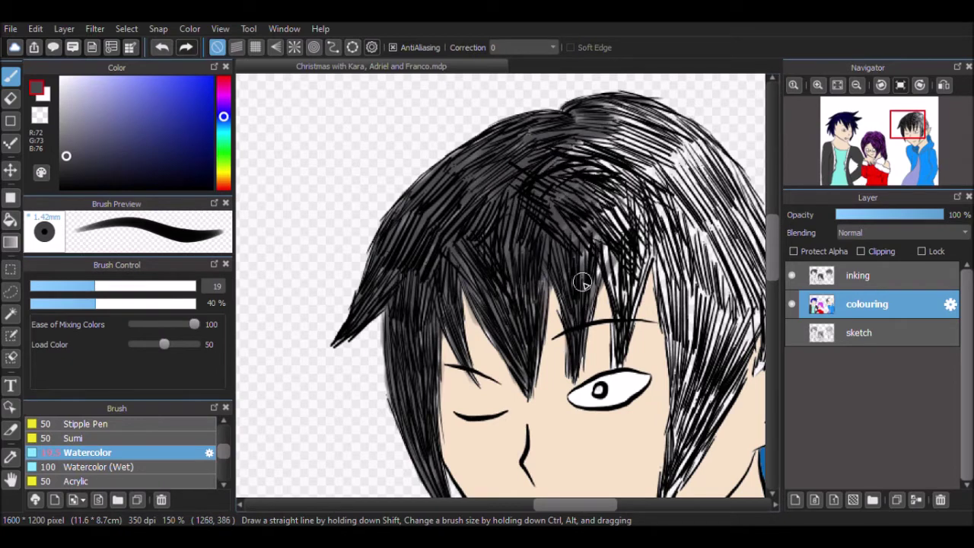
Step: Paint the fringe above the third character's open eye and the neighbouring crown hair dark grey
{"action": "left_click_drag", "start_coordinate": [616, 206], "coordinate": [591, 323]}
{"action": "left_click_drag", "start_coordinate": [655, 249], "coordinate": [614, 351]}
{"action": "mouse_move", "coordinate": [649, 237]}
{"action": "left_mouse_down"}
{"action": "mouse_move", "coordinate": [639, 195]}
{"action": "mouse_move", "coordinate": [601, 137]}
{"action": "mouse_move", "coordinate": [655, 114]}
{"action": "left_mouse_up"}
{"action": "left_click_drag", "start_coordinate": [528, 444], "coordinate": [393, 449]}
{"action": "left_click_drag", "start_coordinate": [466, 169], "coordinate": [497, 180]}
{"action": "mouse_move", "coordinate": [578, 114]}
{"action": "left_mouse_down"}
{"action": "mouse_move", "coordinate": [502, 195]}
{"action": "mouse_move", "coordinate": [525, 186]}
{"action": "left_mouse_up"}
{"action": "left_click_drag", "start_coordinate": [601, 171], "coordinate": [518, 289]}
{"action": "left_click_drag", "start_coordinate": [624, 149], "coordinate": [601, 256]}
{"action": "left_click_drag", "start_coordinate": [654, 152], "coordinate": [564, 308]}
{"action": "left_click_drag", "start_coordinate": [661, 213], "coordinate": [615, 305]}
{"action": "left_click_drag", "start_coordinate": [624, 133], "coordinate": [571, 225]}
Step: Paint the third character's remaining hair down to the ear dark grey, sampling R64 G63 B62 for the strands above it
{"action": "left_click_drag", "start_coordinate": [712, 393], "coordinate": [716, 249]}
{"action": "left_click_drag", "start_coordinate": [560, 257], "coordinate": [523, 389]}
{"action": "left_click_drag", "start_coordinate": [577, 298], "coordinate": [540, 358]}
{"action": "left_click_drag", "start_coordinate": [570, 272], "coordinate": [539, 361]}
{"action": "left_click_drag", "start_coordinate": [609, 209], "coordinate": [567, 289]}
{"action": "left_click_drag", "start_coordinate": [531, 104], "coordinate": [547, 274]}
{"action": "mouse_move", "coordinate": [551, 123]}
{"action": "left_mouse_down"}
{"action": "mouse_move", "coordinate": [551, 270]}
{"action": "mouse_move", "coordinate": [542, 251]}
{"action": "left_mouse_up"}
{"action": "left_click_drag", "start_coordinate": [606, 137], "coordinate": [557, 268]}
{"action": "left_click_drag", "start_coordinate": [623, 152], "coordinate": [574, 283]}
{"action": "left_click_drag", "start_coordinate": [585, 126], "coordinate": [618, 204]}
{"action": "left_click_drag", "start_coordinate": [644, 150], "coordinate": [633, 207]}
{"action": "right_click", "coordinate": [613, 83]}
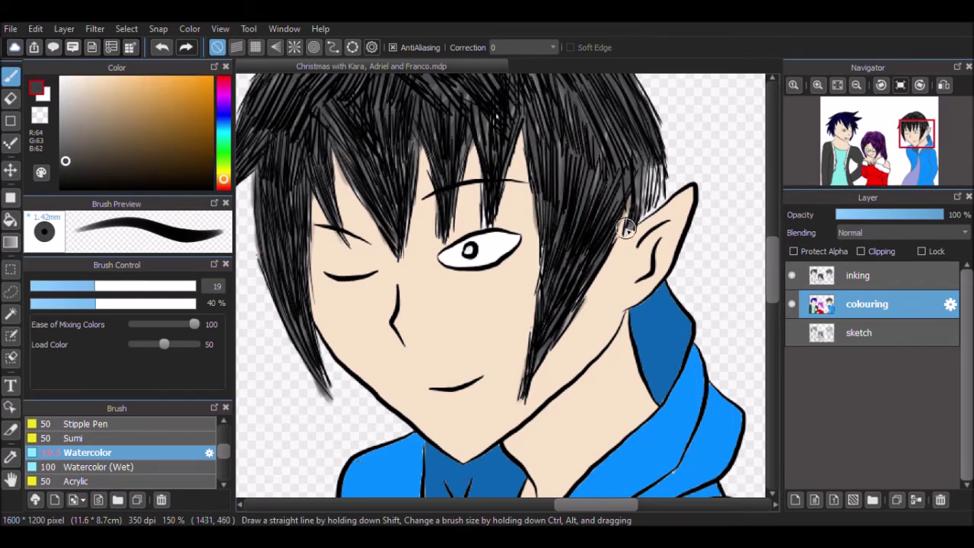
{"action": "left_click_drag", "start_coordinate": [668, 146], "coordinate": [643, 209]}
{"action": "left_click", "coordinate": [838, 85]}
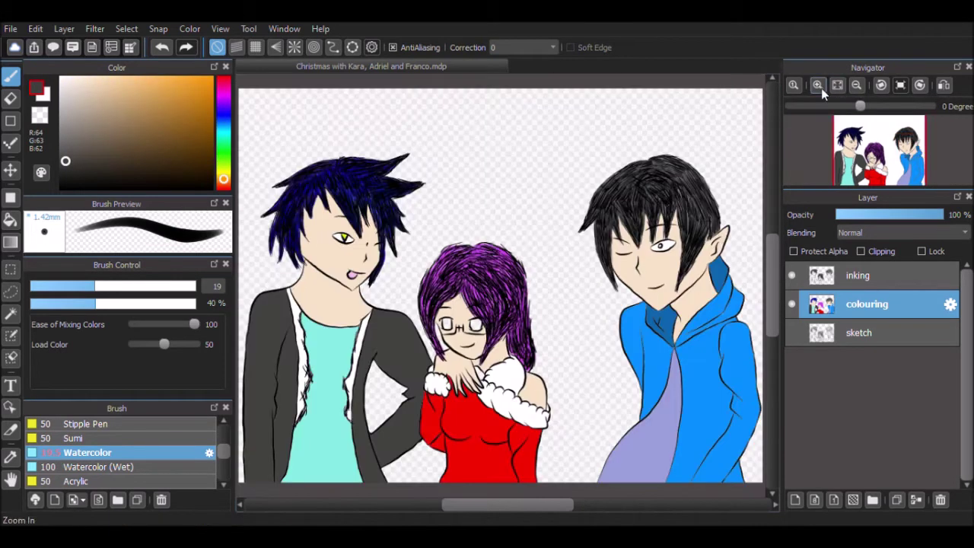
{"action": "left_click", "coordinate": [858, 275]}
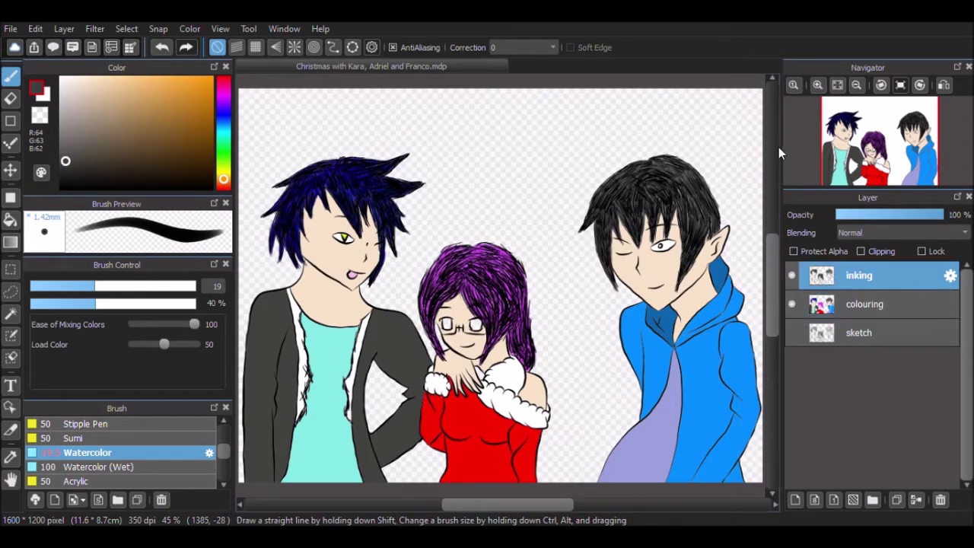
{"action": "left_click_drag", "start_coordinate": [767, 161], "coordinate": [653, 347]}
{"action": "left_click_drag", "start_coordinate": [537, 504], "coordinate": [502, 505]}
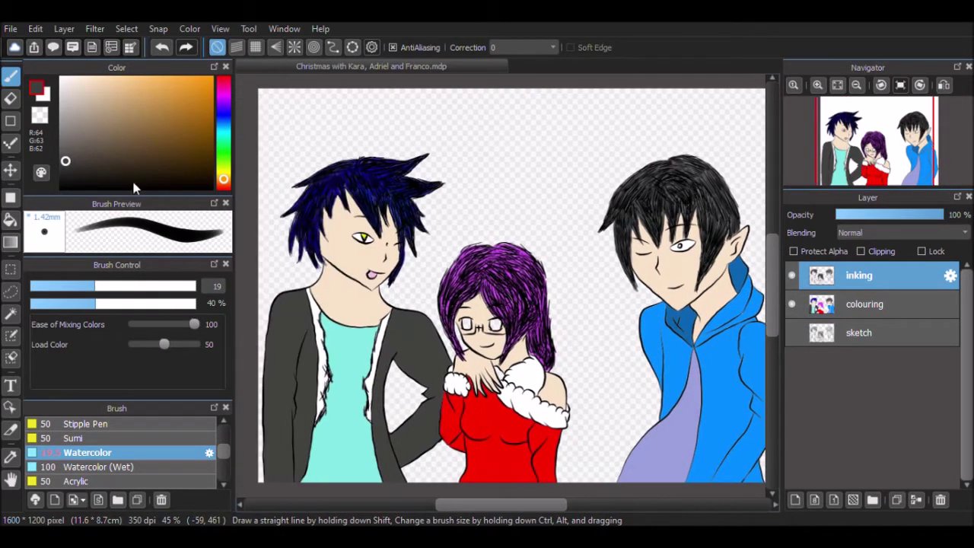
{"action": "left_click_drag", "start_coordinate": [96, 286], "coordinate": [129, 286]}
{"action": "left_click", "coordinate": [818, 85]}
{"action": "left_click", "coordinate": [818, 86]}
{"action": "left_click", "coordinate": [818, 85]}
{"action": "left_click_drag", "start_coordinate": [501, 504], "coordinate": [421, 505]}
{"action": "left_click_drag", "start_coordinate": [773, 297], "coordinate": [773, 325]}
{"action": "left_click_drag", "start_coordinate": [388, 194], "coordinate": [404, 322]}
{"action": "key", "text": "ctrl+z"}
{"action": "key", "text": "ctrl+z"}
Step: Touch up the gaps along the third character's jacket outlines in blue (R0 G140 B255) on the colouring layer
{"action": "left_click_drag", "start_coordinate": [432, 505], "coordinate": [609, 515]}
{"action": "left_click", "coordinate": [223, 124]}
{"action": "left_click", "coordinate": [211, 86]}
{"action": "left_click_drag", "start_coordinate": [518, 220], "coordinate": [498, 200]}
{"action": "key", "text": "ctrl+z"}
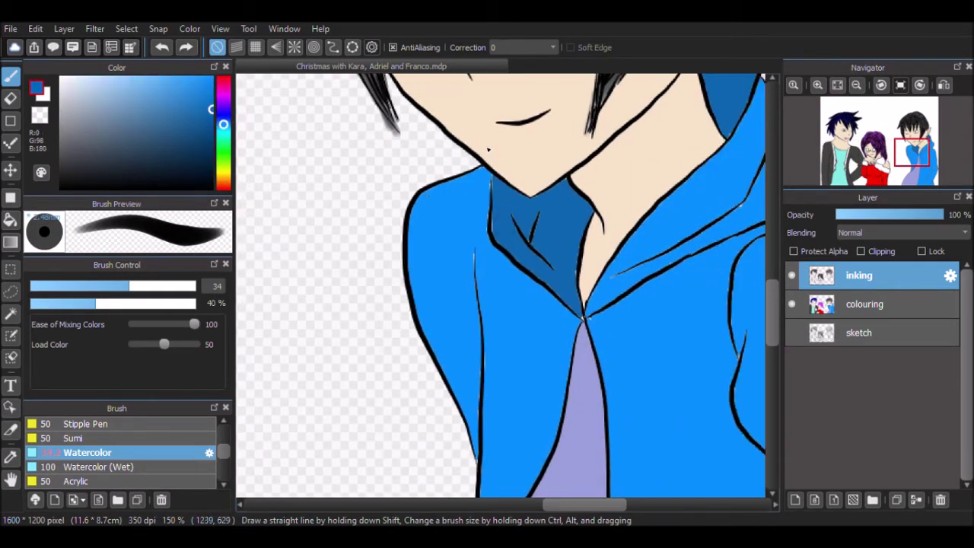
{"action": "left_click_drag", "start_coordinate": [198, 98], "coordinate": [211, 77]}
{"action": "mouse_move", "coordinate": [471, 323]}
{"action": "left_mouse_down"}
{"action": "mouse_move", "coordinate": [478, 256]}
{"action": "mouse_move", "coordinate": [474, 334]}
{"action": "left_mouse_up"}
{"action": "key", "text": "ctrl+z"}
{"action": "left_click", "coordinate": [863, 304]}
{"action": "left_click_drag", "start_coordinate": [773, 320], "coordinate": [769, 397]}
{"action": "left_click_drag", "start_coordinate": [584, 505], "coordinate": [614, 505]}
{"action": "left_click_drag", "start_coordinate": [773, 386], "coordinate": [772, 339]}
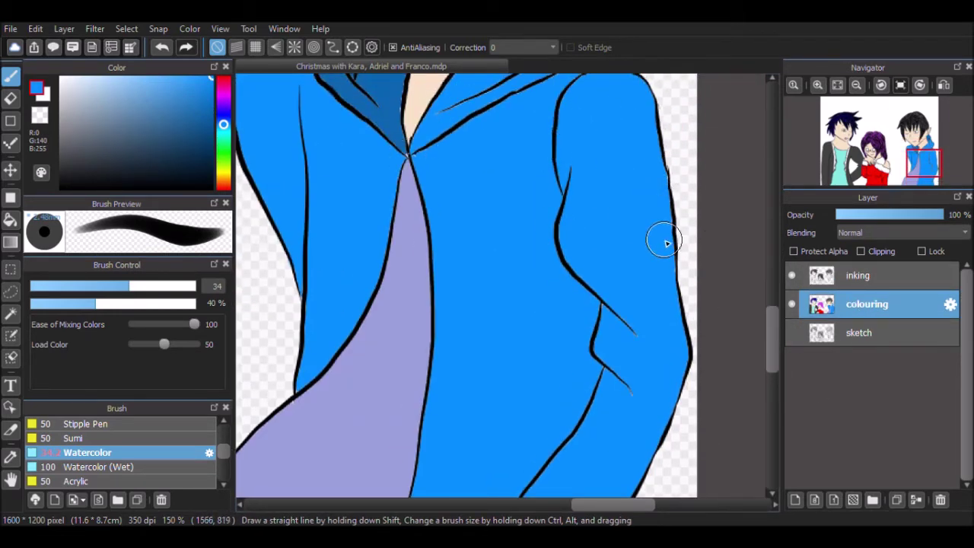
{"action": "scroll", "coordinate": [658, 213], "scroll_direction": "up", "scroll_amount": 3}
{"action": "left_click_drag", "start_coordinate": [773, 336], "coordinate": [775, 305]}
Step: Shade the white lining along both front edges of the first character's jacket in grey (R135 G137 B138)
{"action": "key", "text": "ctrl+0"}
{"action": "left_click", "coordinate": [62, 128]}
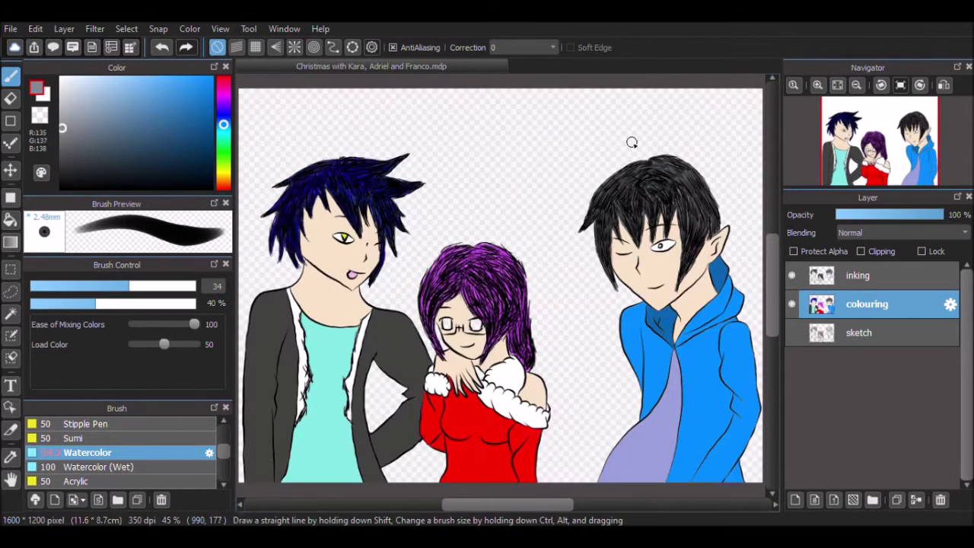
{"action": "key", "text": "ctrl+plus"}
{"action": "key", "text": "ctrl+plus"}
{"action": "left_click_drag", "start_coordinate": [498, 505], "coordinate": [456, 505]}
{"action": "key", "text": "ctrl+plus"}
{"action": "key", "text": "ctrl+plus"}
{"action": "left_click_drag", "start_coordinate": [775, 314], "coordinate": [775, 328]}
{"action": "left_click_drag", "start_coordinate": [466, 505], "coordinate": [438, 507]}
{"action": "left_click_drag", "start_coordinate": [773, 305], "coordinate": [774, 334]}
{"action": "mouse_move", "coordinate": [456, 114]}
{"action": "left_mouse_down"}
{"action": "mouse_move", "coordinate": [468, 403]}
{"action": "mouse_move", "coordinate": [460, 446]}
{"action": "left_mouse_up"}
{"action": "scroll", "coordinate": [460, 445], "scroll_direction": "up", "scroll_amount": 2}
{"action": "key", "text": "ctrl+z"}
{"action": "left_click_drag", "start_coordinate": [466, 297], "coordinate": [382, 302]}
{"action": "mouse_move", "coordinate": [589, 211]}
{"action": "left_mouse_down"}
{"action": "mouse_move", "coordinate": [589, 175]}
{"action": "mouse_move", "coordinate": [527, 443]}
{"action": "left_mouse_up"}
{"action": "key", "text": "ctrl+z"}
{"action": "left_click_drag", "start_coordinate": [774, 314], "coordinate": [774, 352]}
{"action": "left_click_drag", "start_coordinate": [523, 241], "coordinate": [525, 298]}
Step: Shade the edges of the second character's fur cuff and fur collar in the same grey
{"action": "mouse_move", "coordinate": [452, 506]}
{"action": "left_mouse_down"}
{"action": "mouse_move", "coordinate": [503, 511]}
{"action": "mouse_move", "coordinate": [424, 521]}
{"action": "mouse_move", "coordinate": [501, 520]}
{"action": "left_mouse_up"}
{"action": "scroll", "coordinate": [366, 153], "scroll_direction": "right", "scroll_amount": 4}
{"action": "mouse_move", "coordinate": [385, 156]}
{"action": "left_mouse_down"}
{"action": "mouse_move", "coordinate": [350, 190]}
{"action": "mouse_move", "coordinate": [414, 222]}
{"action": "mouse_move", "coordinate": [406, 173]}
{"action": "mouse_move", "coordinate": [354, 185]}
{"action": "left_mouse_up"}
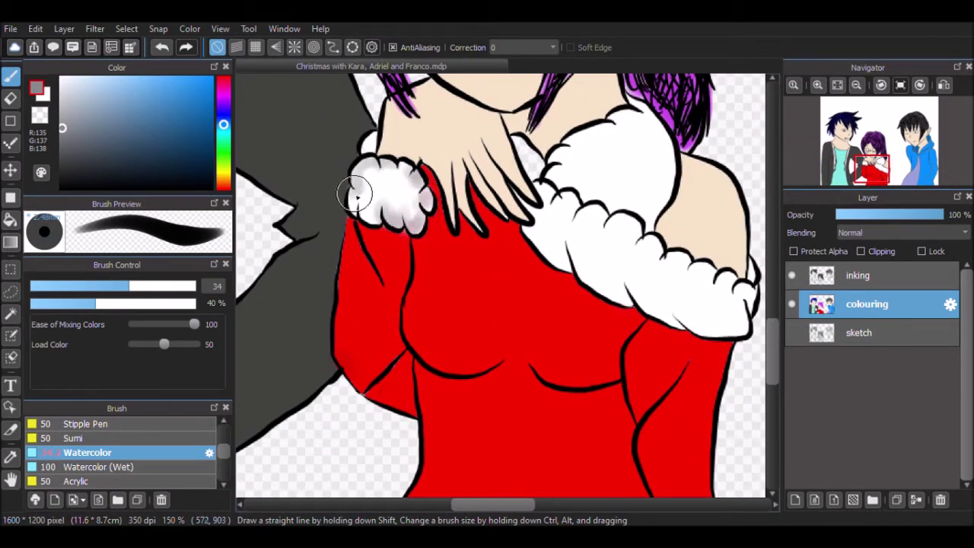
{"action": "mouse_move", "coordinate": [595, 175]}
{"action": "left_mouse_down"}
{"action": "mouse_move", "coordinate": [563, 152]}
{"action": "mouse_move", "coordinate": [586, 190]}
{"action": "mouse_move", "coordinate": [613, 95]}
{"action": "mouse_move", "coordinate": [639, 122]}
{"action": "mouse_move", "coordinate": [657, 170]}
{"action": "mouse_move", "coordinate": [536, 186]}
{"action": "mouse_move", "coordinate": [592, 222]}
{"action": "mouse_move", "coordinate": [750, 285]}
{"action": "mouse_move", "coordinate": [682, 302]}
{"action": "mouse_move", "coordinate": [551, 218]}
{"action": "mouse_move", "coordinate": [561, 257]}
{"action": "left_mouse_up"}
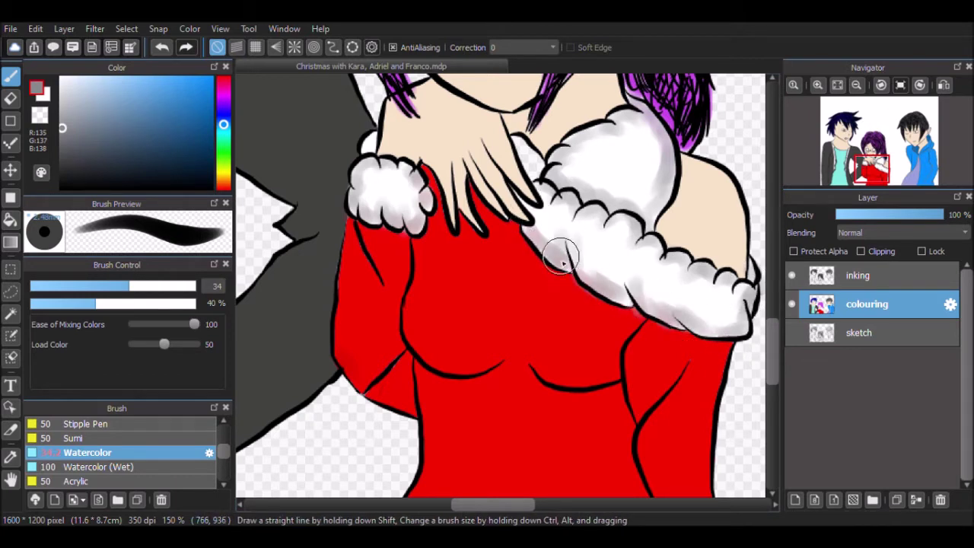
Step: Shade the second character's sleeve folds and bodice in dark red (R183 G4 B4) and erase the paint outside the sleeve outline
{"action": "left_click", "coordinate": [223, 78]}
{"action": "left_click", "coordinate": [212, 93]}
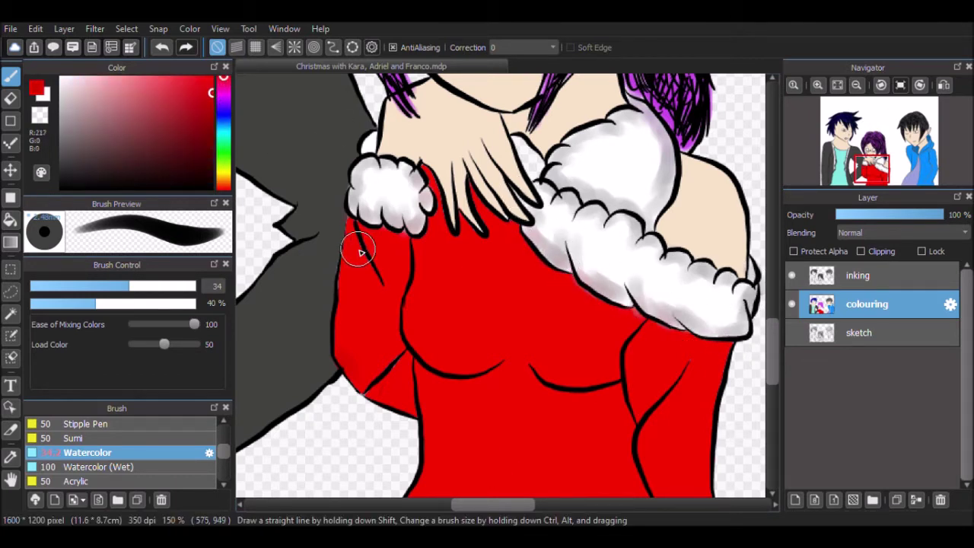
{"action": "left_click", "coordinate": [210, 107]}
{"action": "left_click_drag", "start_coordinate": [359, 242], "coordinate": [382, 288]}
{"action": "left_click_drag", "start_coordinate": [402, 359], "coordinate": [390, 397]}
{"action": "left_click_drag", "start_coordinate": [650, 325], "coordinate": [638, 414]}
{"action": "scroll", "coordinate": [761, 381], "scroll_direction": "down", "scroll_amount": 2}
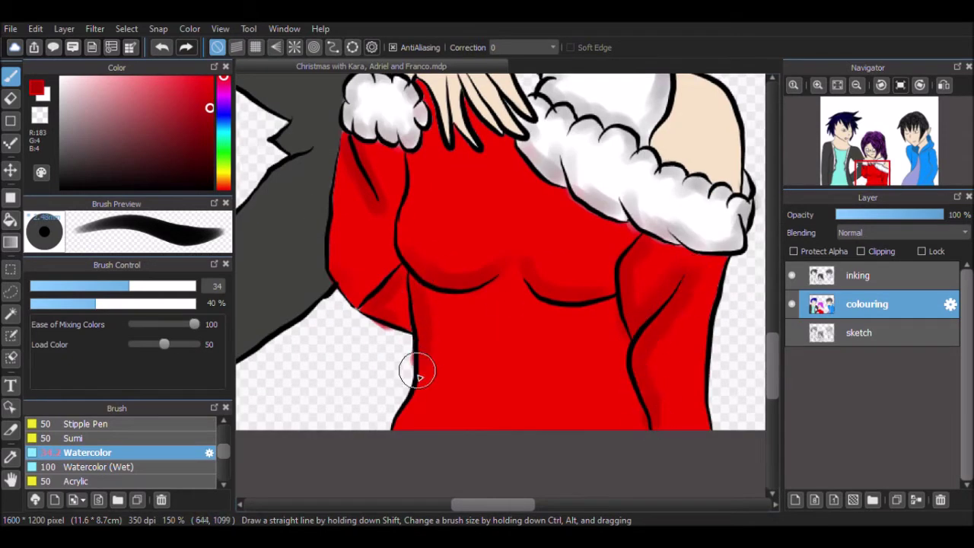
{"action": "left_click", "coordinate": [11, 98]}
{"action": "left_click_drag", "start_coordinate": [370, 323], "coordinate": [386, 331]}
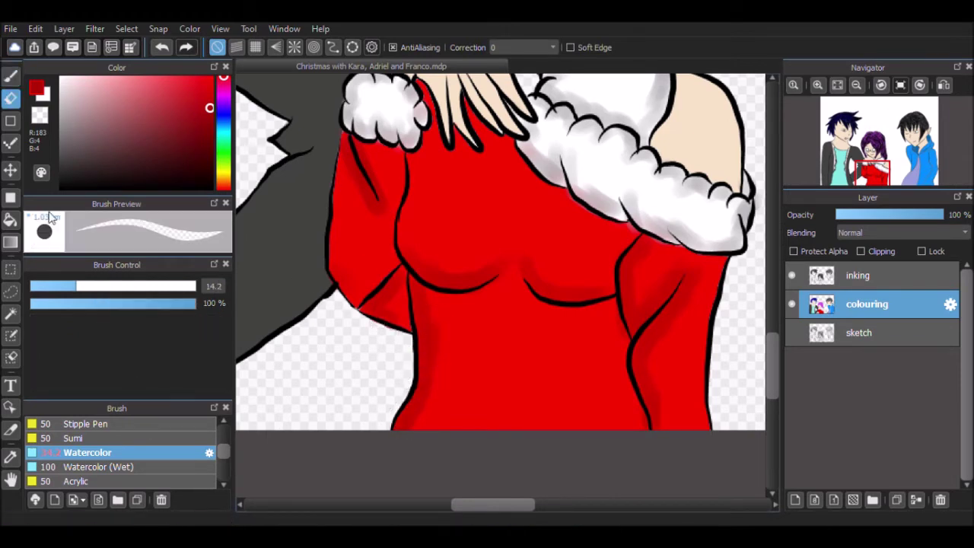
Step: Blend the shading on the second character's red dress and fur trim with the Blur brush
{"action": "left_click", "coordinate": [11, 76]}
{"action": "left_click_drag", "start_coordinate": [223, 451], "coordinate": [221, 462]}
{"action": "left_click", "coordinate": [91, 453]}
{"action": "left_click_drag", "start_coordinate": [373, 211], "coordinate": [360, 177]}
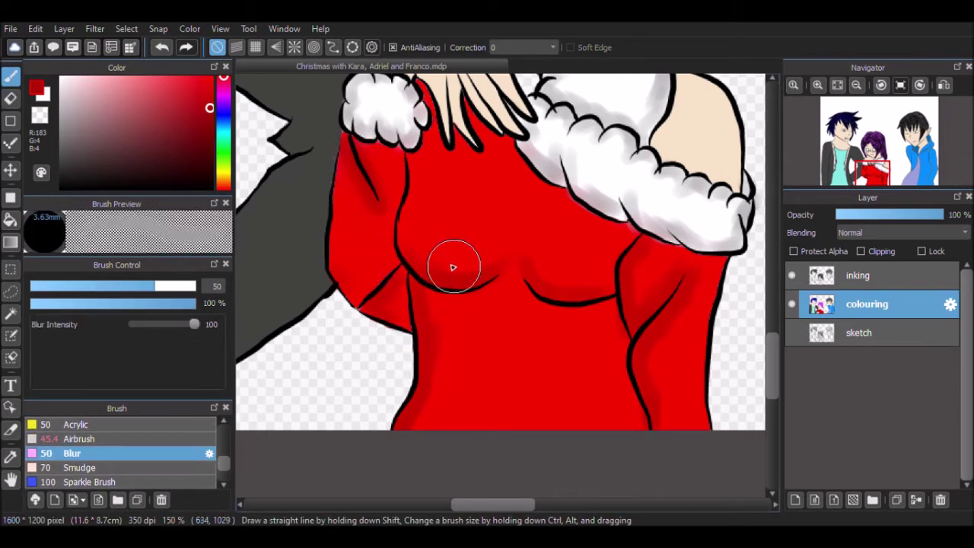
{"action": "scroll", "coordinate": [364, 207], "scroll_direction": "up", "scroll_amount": 2}
{"action": "left_click_drag", "start_coordinate": [363, 207], "coordinate": [375, 195]}
{"action": "left_click_drag", "start_coordinate": [640, 189], "coordinate": [648, 152]}
{"action": "left_click_drag", "start_coordinate": [560, 236], "coordinate": [573, 243]}
{"action": "left_click_drag", "start_coordinate": [620, 306], "coordinate": [733, 334]}
{"action": "scroll", "coordinate": [447, 289], "scroll_direction": "down", "scroll_amount": 3}
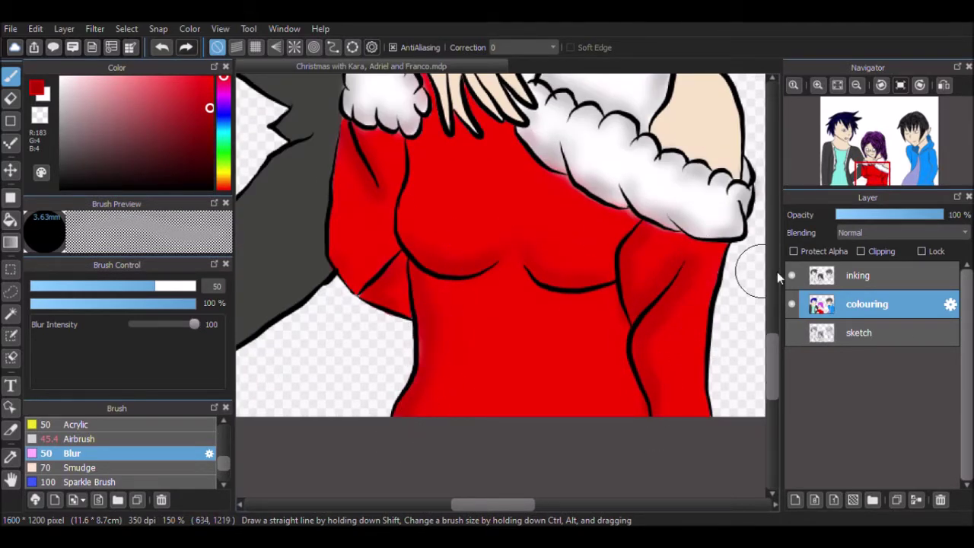
Step: Shade the folds of the first character's outer sleeve and shoulder in Watercolor with dark grey (R60 G59 B59)
{"action": "scroll", "coordinate": [417, 440], "scroll_direction": "up", "scroll_amount": 8}
{"action": "left_click_drag", "start_coordinate": [525, 507], "coordinate": [439, 507]}
{"action": "scroll", "coordinate": [155, 443], "scroll_direction": "up", "scroll_amount": 2}
{"action": "left_click", "coordinate": [137, 458]}
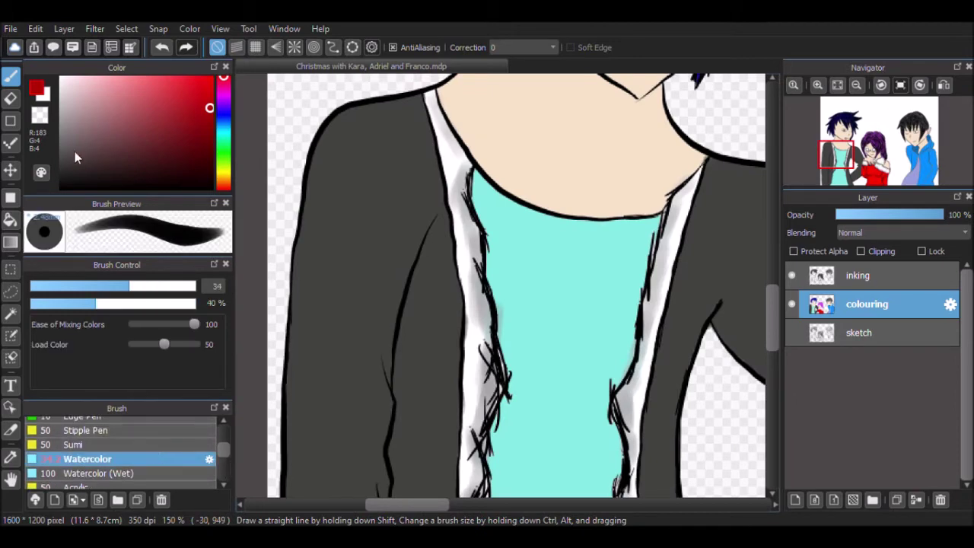
{"action": "left_click", "coordinate": [62, 162]}
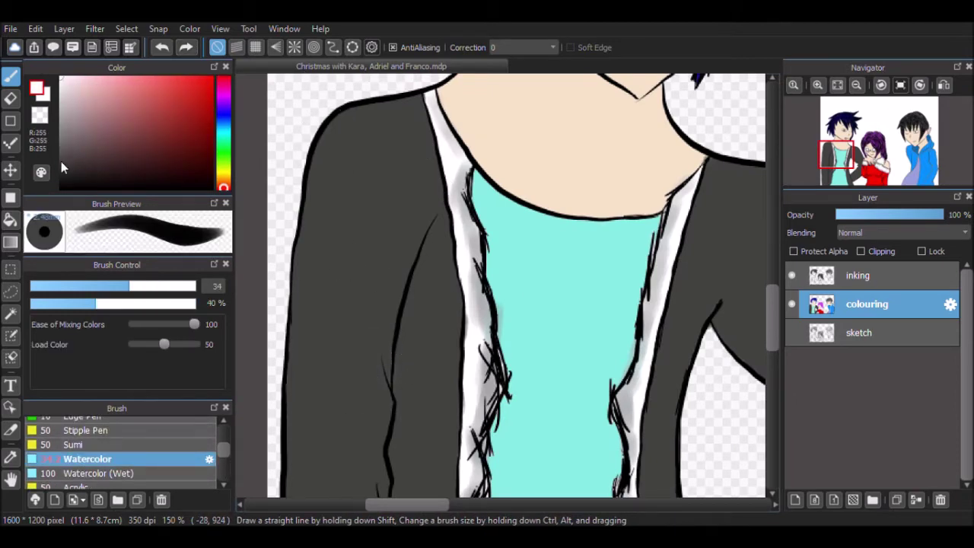
{"action": "scroll", "coordinate": [397, 288], "scroll_direction": "down", "scroll_amount": 2}
{"action": "left_click_drag", "start_coordinate": [398, 287], "coordinate": [391, 385]}
{"action": "left_click_drag", "start_coordinate": [772, 323], "coordinate": [772, 368]}
{"action": "left_click_drag", "start_coordinate": [374, 163], "coordinate": [382, 326]}
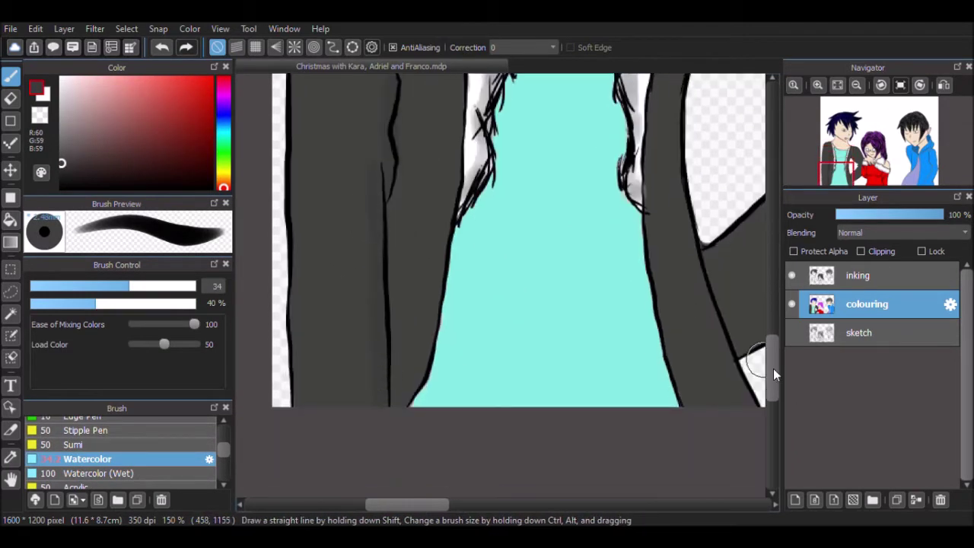
{"action": "left_click_drag", "start_coordinate": [771, 367], "coordinate": [771, 307]}
{"action": "left_click_drag", "start_coordinate": [439, 290], "coordinate": [444, 239]}
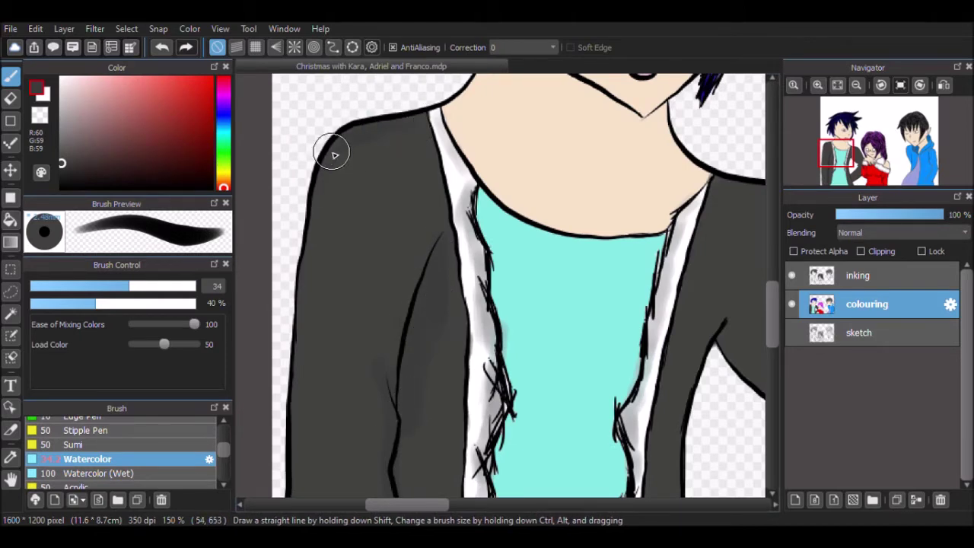
Step: Shade the first character's other sleeve around the bent elbow in the same dark grey
{"action": "left_click_drag", "start_coordinate": [413, 505], "coordinate": [445, 505]}
{"action": "left_click_drag", "start_coordinate": [772, 327], "coordinate": [772, 341]}
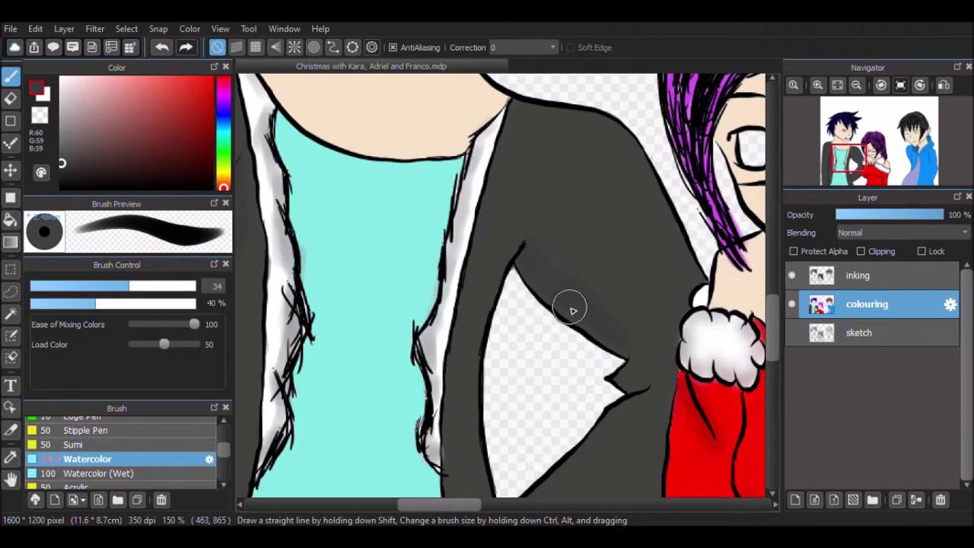
{"action": "scroll", "coordinate": [637, 398], "scroll_direction": "down", "scroll_amount": 5}
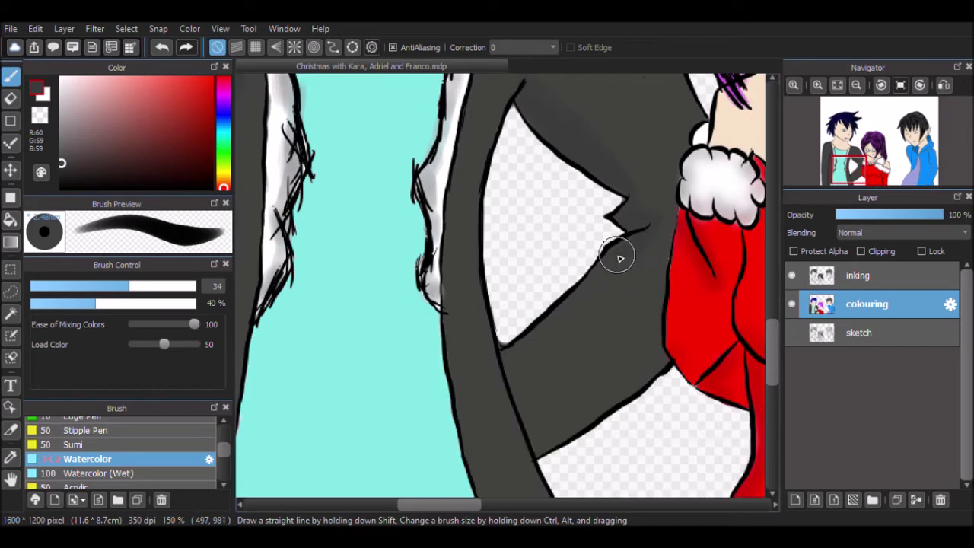
Step: Blend the dark grey shading on the first character's jacket with the Blur brush
{"action": "scroll", "coordinate": [550, 252], "scroll_direction": "up", "scroll_amount": 8}
{"action": "left_click_drag", "start_coordinate": [439, 505], "coordinate": [417, 505]}
{"action": "left_click_drag", "start_coordinate": [223, 450], "coordinate": [223, 468]}
{"action": "left_click", "coordinate": [83, 437]}
{"action": "left_click_drag", "start_coordinate": [417, 505], "coordinate": [395, 504]}
{"action": "left_click_drag", "start_coordinate": [772, 306], "coordinate": [774, 379]}
{"action": "left_click_drag", "start_coordinate": [400, 505], "coordinate": [436, 515]}
{"action": "left_click_drag", "start_coordinate": [773, 348], "coordinate": [773, 294]}
Step: Shade the front fold and hood of the third character's jacket in Watercolor with darker blue (R2 G114 B206)
{"action": "left_click_drag", "start_coordinate": [460, 506], "coordinate": [621, 506]}
{"action": "left_click_drag", "start_coordinate": [223, 470], "coordinate": [222, 449]}
{"action": "left_click", "coordinate": [90, 469]}
{"action": "left_click", "coordinate": [224, 124]}
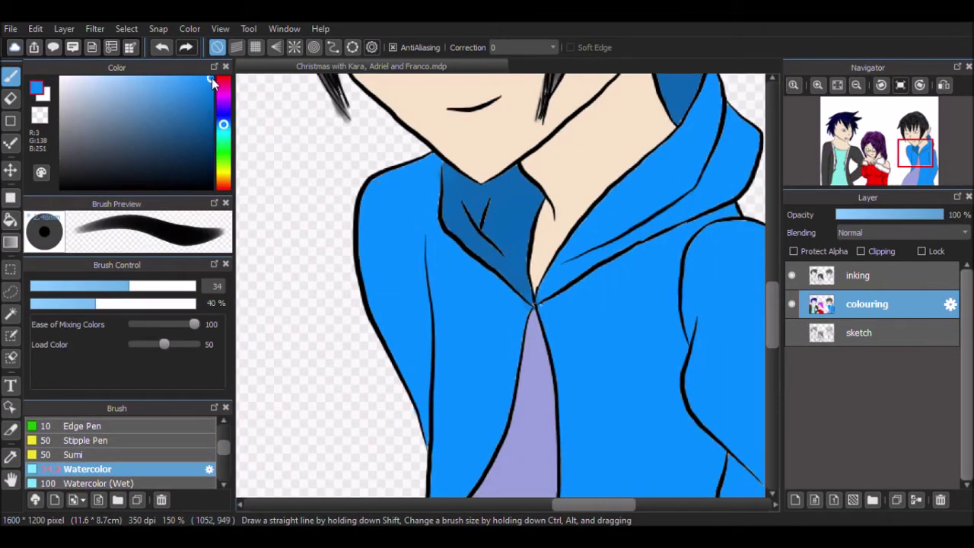
{"action": "mouse_move", "coordinate": [427, 225]}
{"action": "left_mouse_down"}
{"action": "mouse_move", "coordinate": [404, 265]}
{"action": "mouse_move", "coordinate": [431, 337]}
{"action": "left_mouse_up"}
{"action": "scroll", "coordinate": [441, 305], "scroll_direction": "down", "scroll_amount": 3}
{"action": "left_click_drag", "start_coordinate": [447, 244], "coordinate": [435, 220]}
{"action": "left_click_drag", "start_coordinate": [772, 335], "coordinate": [773, 320]}
{"action": "mouse_move", "coordinate": [685, 304]}
{"action": "left_mouse_down"}
{"action": "mouse_move", "coordinate": [721, 205]}
{"action": "mouse_move", "coordinate": [749, 203]}
{"action": "left_mouse_up"}
{"action": "left_click_drag", "start_coordinate": [591, 504], "coordinate": [616, 505]}
Step: Shade the elbow creases and forearm of the third character's jacket sleeve in the same darker blue
{"action": "mouse_move", "coordinate": [533, 278]}
{"action": "left_mouse_down"}
{"action": "mouse_move", "coordinate": [557, 393]}
{"action": "mouse_move", "coordinate": [602, 457]}
{"action": "mouse_move", "coordinate": [601, 343]}
{"action": "left_mouse_up"}
{"action": "scroll", "coordinate": [739, 348], "scroll_direction": "down", "scroll_amount": 3}
{"action": "scroll", "coordinate": [552, 236], "scroll_direction": "down", "scroll_amount": 3}
{"action": "left_click_drag", "start_coordinate": [581, 261], "coordinate": [456, 438]}
{"action": "left_click_drag", "start_coordinate": [572, 381], "coordinate": [537, 466]}
{"action": "scroll", "coordinate": [746, 246], "scroll_direction": "left", "scroll_amount": 3}
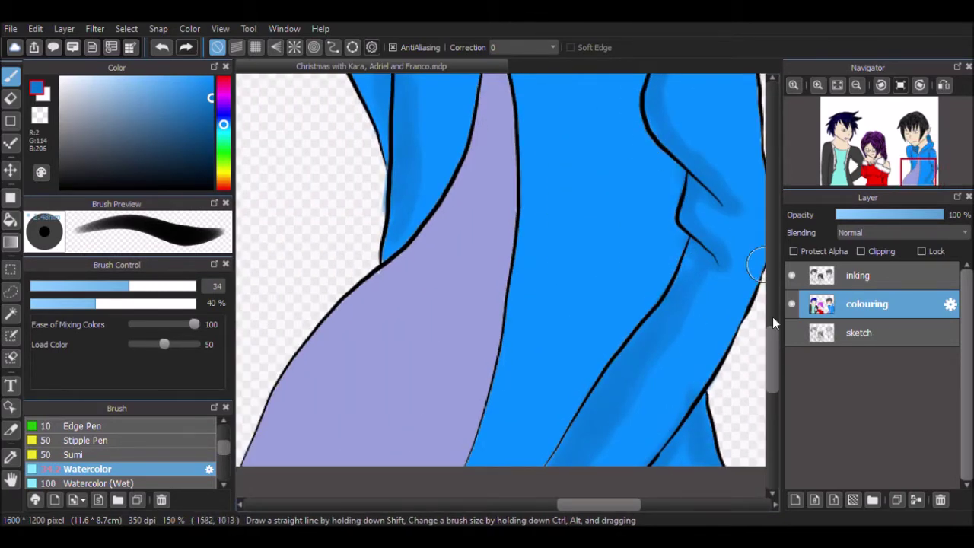
Step: Shade the third character's jacket beside the sleeve seam and across the top of the shoulder in the same darker blue
{"action": "scroll", "coordinate": [644, 181], "scroll_direction": "up", "scroll_amount": 3}
{"action": "left_click_drag", "start_coordinate": [644, 180], "coordinate": [679, 343]}
{"action": "scroll", "coordinate": [676, 340], "scroll_direction": "down", "scroll_amount": 1}
{"action": "left_click_drag", "start_coordinate": [663, 248], "coordinate": [558, 439]}
{"action": "scroll", "coordinate": [655, 186], "scroll_direction": "up", "scroll_amount": 2}
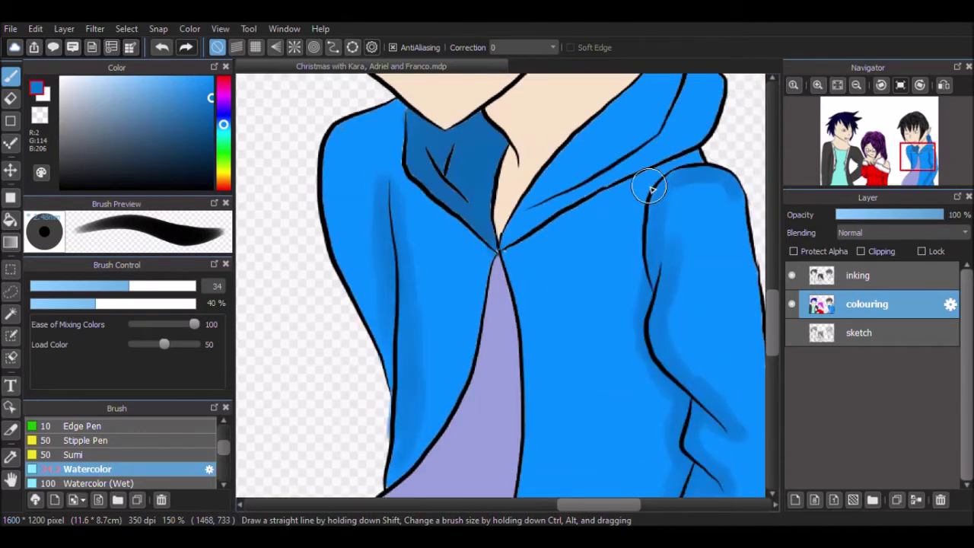
{"action": "scroll", "coordinate": [753, 267], "scroll_direction": "up", "scroll_amount": 1}
{"action": "mouse_move", "coordinate": [701, 201]}
{"action": "left_mouse_down"}
{"action": "mouse_move", "coordinate": [526, 355]}
{"action": "mouse_move", "coordinate": [648, 279]}
{"action": "mouse_move", "coordinate": [674, 193]}
{"action": "mouse_move", "coordinate": [661, 274]}
{"action": "left_mouse_up"}
{"action": "scroll", "coordinate": [213, 479], "scroll_direction": "down", "scroll_amount": 2}
Step: Blend the darker blue shading across the third character's jacket and hood with the Blur brush
{"action": "left_click", "coordinate": [71, 457]}
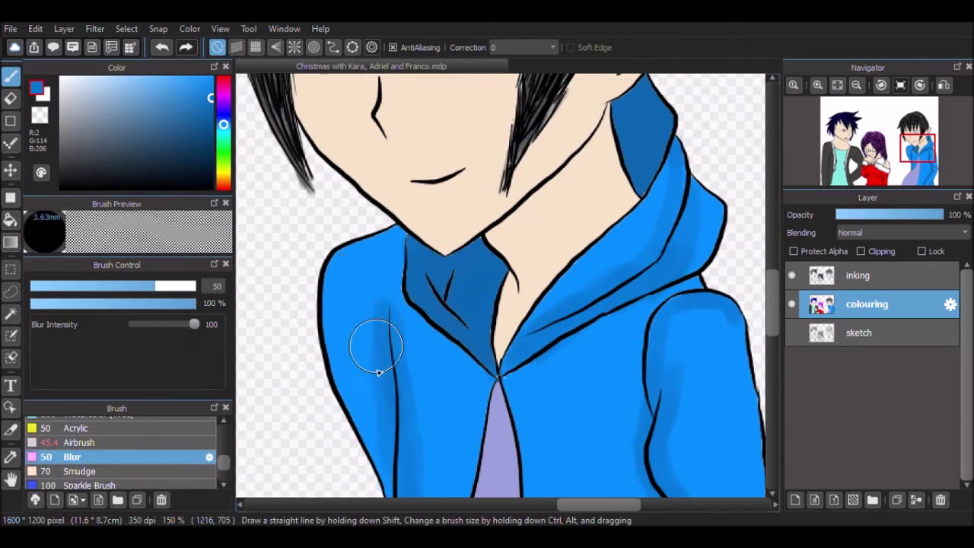
{"action": "scroll", "coordinate": [731, 289], "scroll_direction": "down", "scroll_amount": 2}
{"action": "scroll", "coordinate": [771, 352], "scroll_direction": "down", "scroll_amount": 1}
{"action": "scroll", "coordinate": [614, 358], "scroll_direction": "down", "scroll_amount": 3}
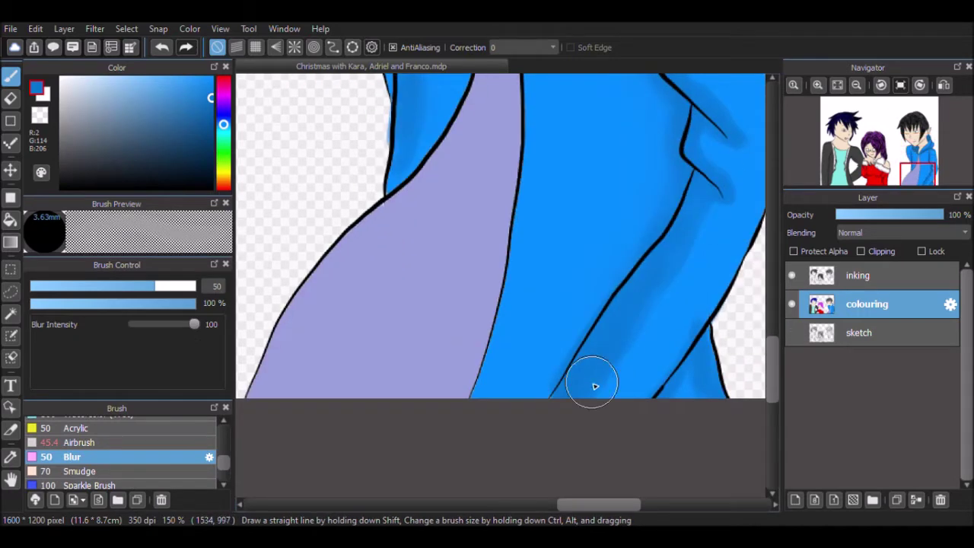
{"action": "scroll", "coordinate": [740, 290], "scroll_direction": "up", "scroll_amount": 3}
{"action": "left_click_drag", "start_coordinate": [773, 326], "coordinate": [773, 285]}
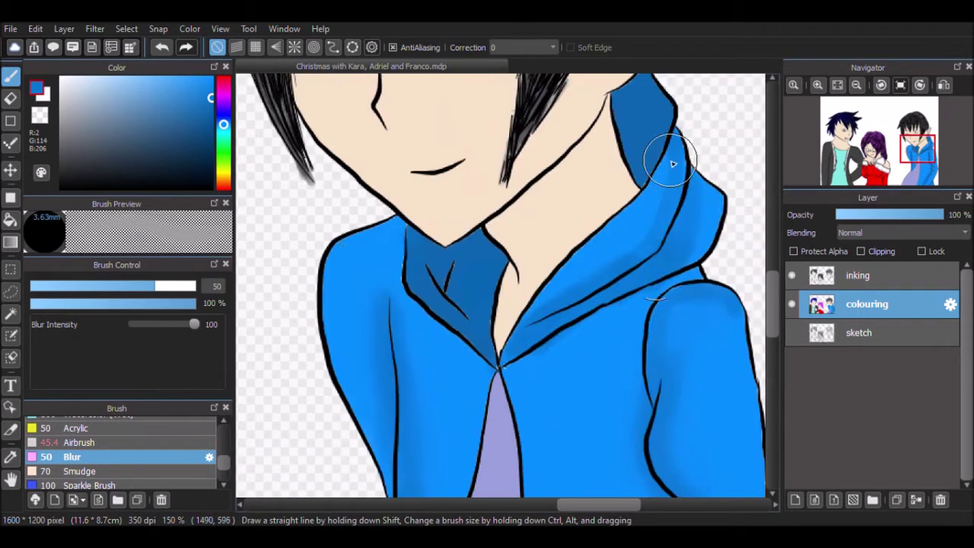
Step: Shade the creases of the third character's inner hood in Watercolor with dark blue (R0 G45 B159) and soften them with the Blur brush
{"action": "left_click", "coordinate": [223, 120]}
{"action": "scroll", "coordinate": [191, 441], "scroll_direction": "up", "scroll_amount": 1}
{"action": "left_click", "coordinate": [193, 426]}
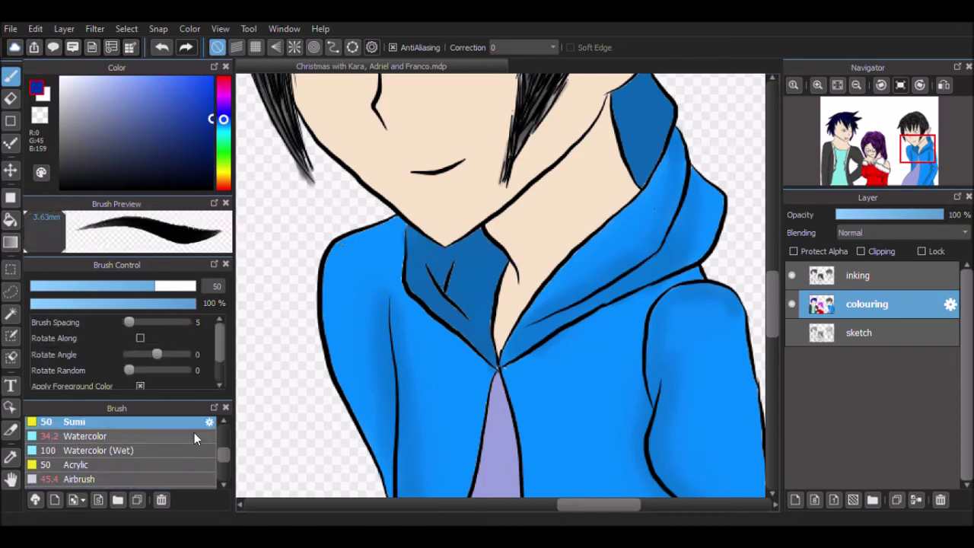
{"action": "left_click", "coordinate": [195, 435]}
{"action": "left_click_drag", "start_coordinate": [434, 271], "coordinate": [459, 309]}
{"action": "left_click_drag", "start_coordinate": [773, 305], "coordinate": [773, 287]}
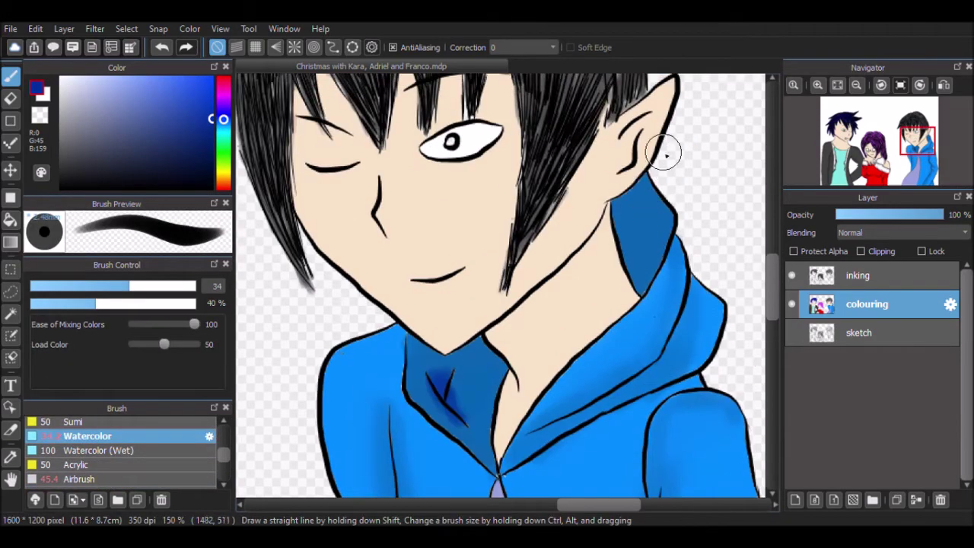
{"action": "scroll", "coordinate": [189, 443], "scroll_direction": "down", "scroll_amount": 1}
{"action": "left_click", "coordinate": [190, 437]}
{"action": "left_click", "coordinate": [190, 448]}
Step: Fill both of the second character's irises with brown (R140 G116 B77)
{"action": "mouse_move", "coordinate": [592, 506]}
{"action": "left_mouse_down"}
{"action": "mouse_move", "coordinate": [441, 512]}
{"action": "mouse_move", "coordinate": [454, 519]}
{"action": "left_mouse_up"}
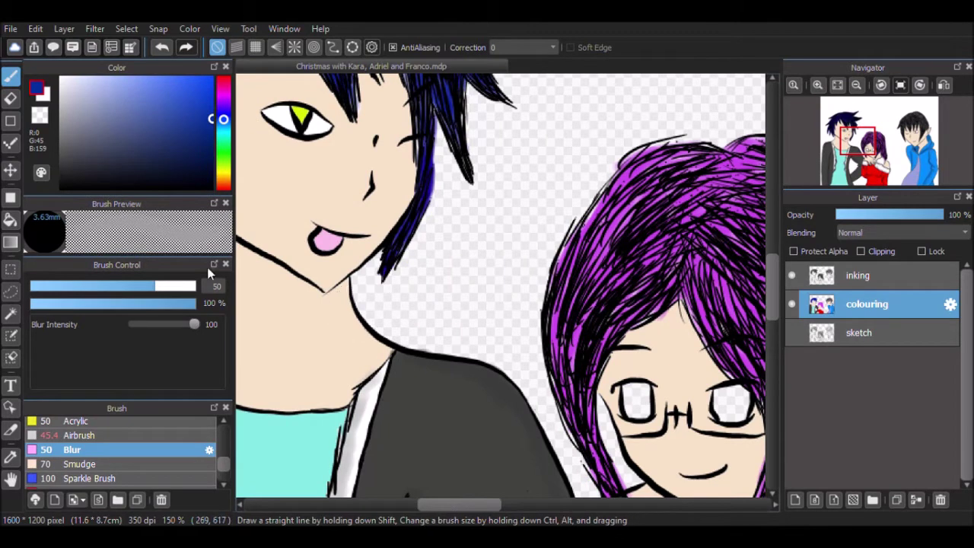
{"action": "left_click", "coordinate": [11, 220]}
{"action": "left_click_drag", "start_coordinate": [223, 169], "coordinate": [223, 178]}
{"action": "left_click", "coordinate": [127, 127]}
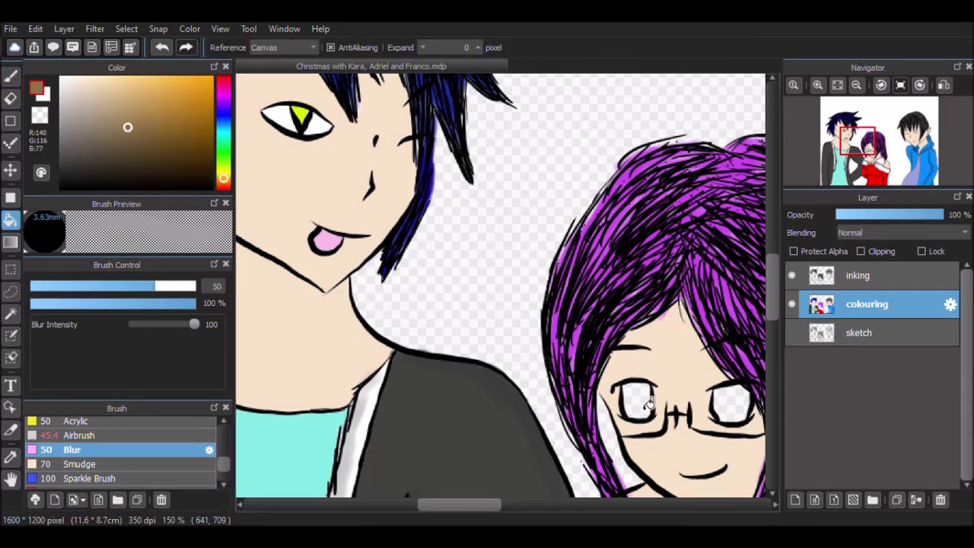
{"action": "left_click", "coordinate": [647, 402]}
{"action": "left_click", "coordinate": [727, 413]}
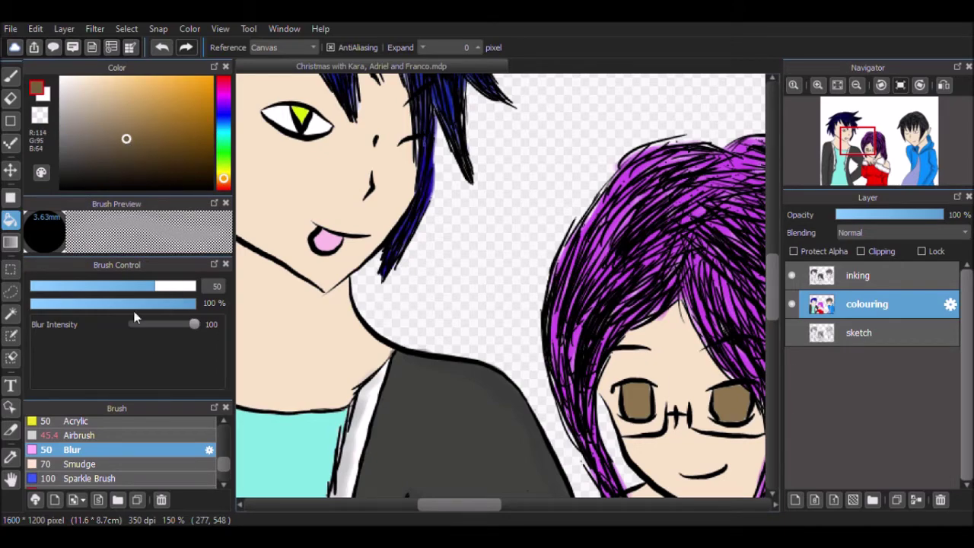
Step: Airbrush the upper irises darker brown (R114 G95 B64) at brush size 9 and blend them with the Blur brush at size 13.6
{"action": "left_click_drag", "start_coordinate": [224, 467], "coordinate": [224, 465]}
{"action": "left_click", "coordinate": [84, 440]}
{"action": "left_click_drag", "start_coordinate": [460, 504], "coordinate": [483, 504]}
{"action": "left_click", "coordinate": [11, 76]}
{"action": "left_click_drag", "start_coordinate": [148, 287], "coordinate": [87, 289]}
{"action": "left_click", "coordinate": [818, 86]}
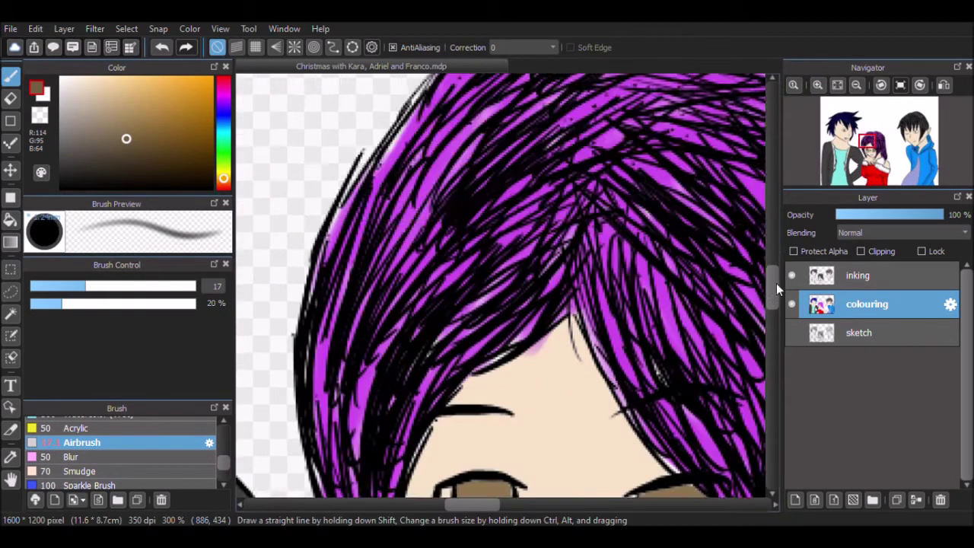
{"action": "left_click_drag", "start_coordinate": [774, 279], "coordinate": [779, 295]}
{"action": "left_click", "coordinate": [57, 286]}
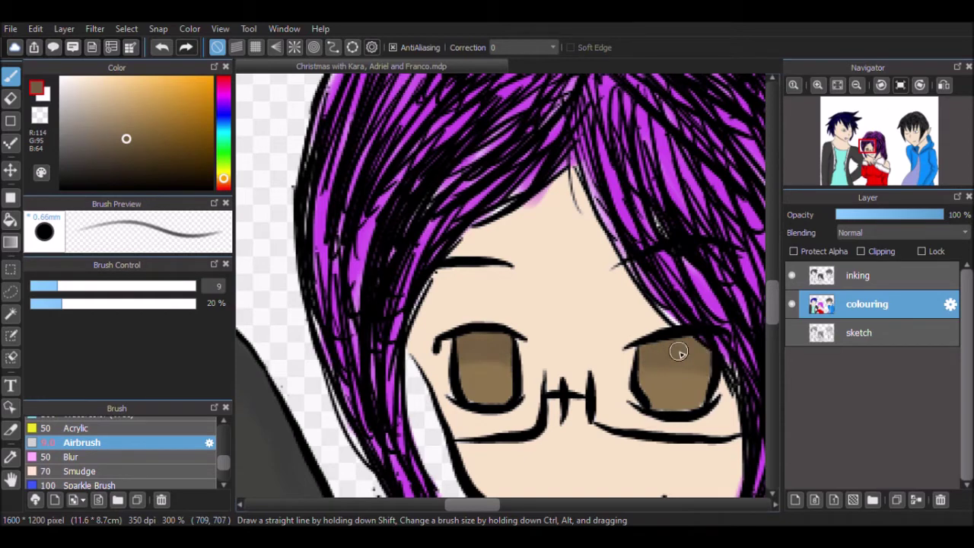
{"action": "left_click", "coordinate": [72, 457]}
{"action": "left_click", "coordinate": [74, 287]}
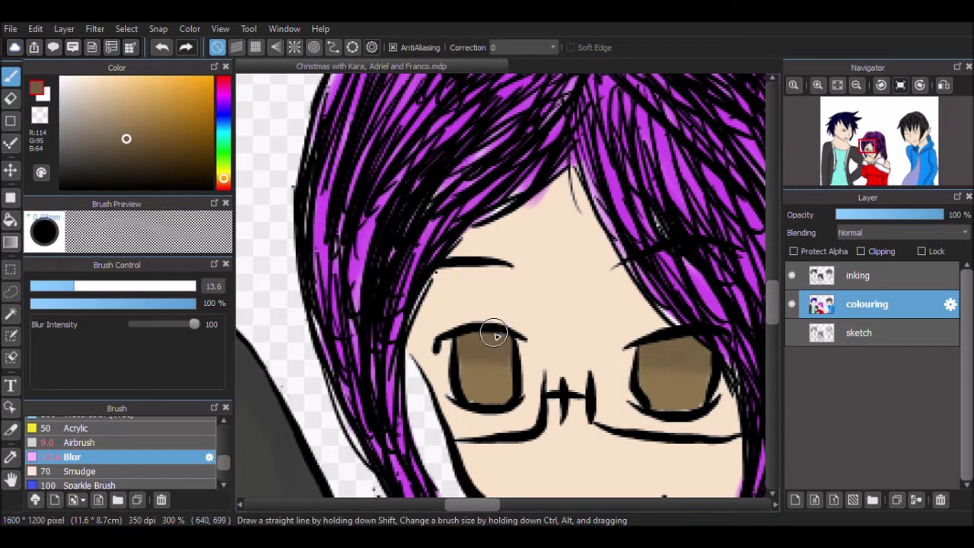
Step: Airbrush a black pupil into each of the second character's brown eyes
{"action": "left_click", "coordinate": [126, 441]}
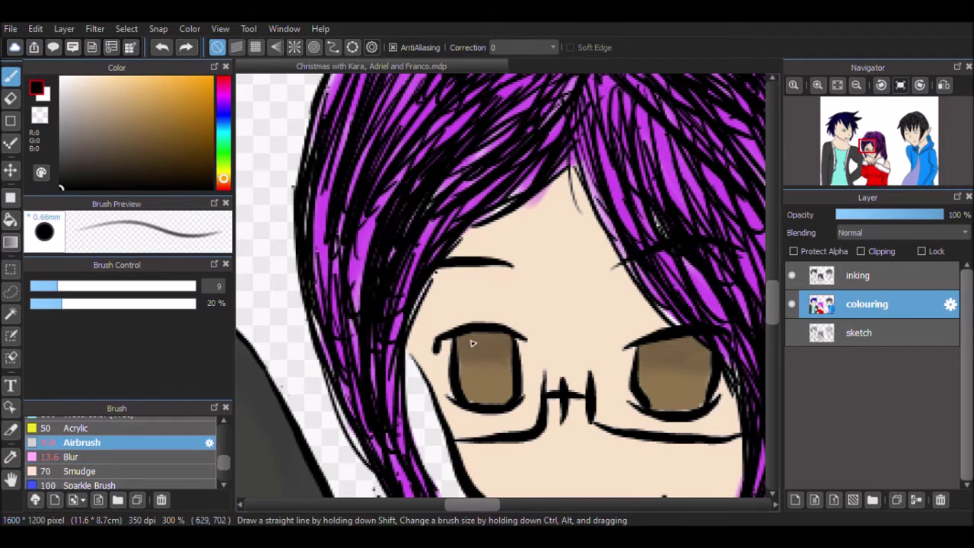
{"action": "left_click_drag", "start_coordinate": [487, 359], "coordinate": [490, 378]}
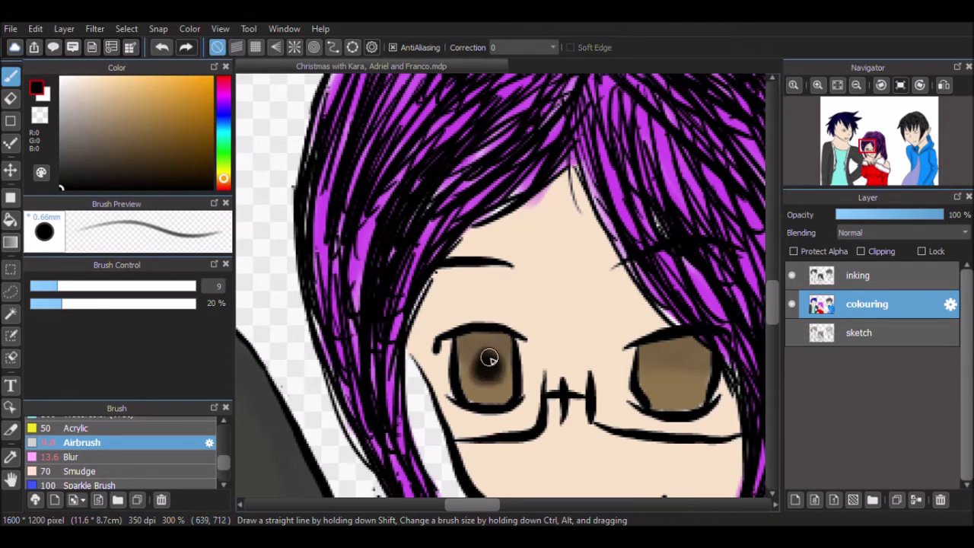
{"action": "left_click_drag", "start_coordinate": [685, 364], "coordinate": [672, 382]}
{"action": "left_click", "coordinate": [683, 320], "text": "alt"}
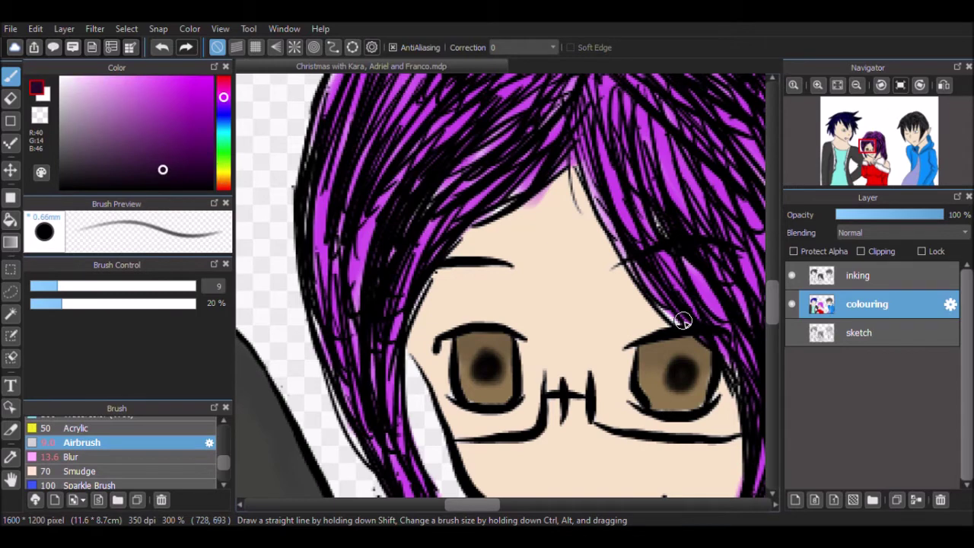
Step: Blur the pupil of the second character's first eye and airbrush its upper iris deep brown (R90 G69 B39)
{"action": "left_click", "coordinate": [99, 457]}
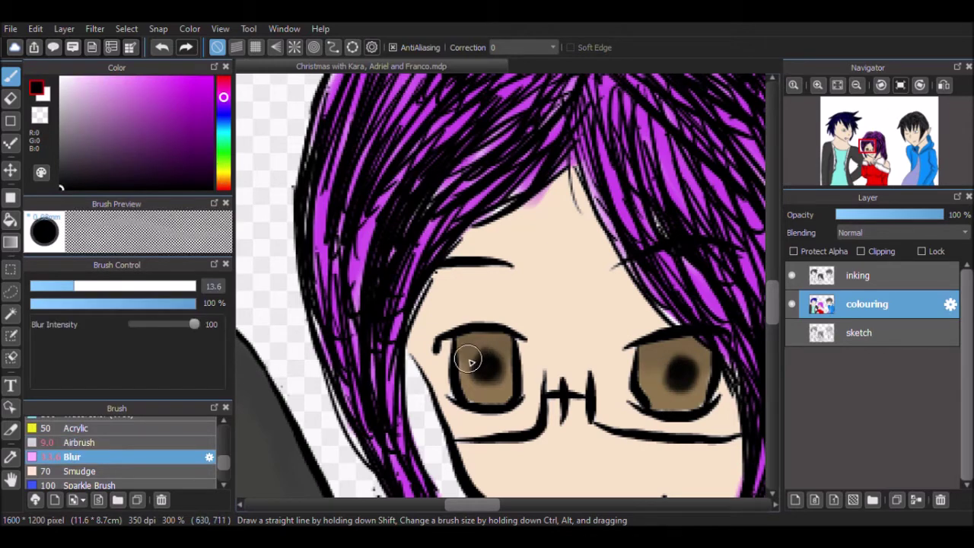
{"action": "left_click", "coordinate": [224, 179]}
{"action": "left_click", "coordinate": [82, 443]}
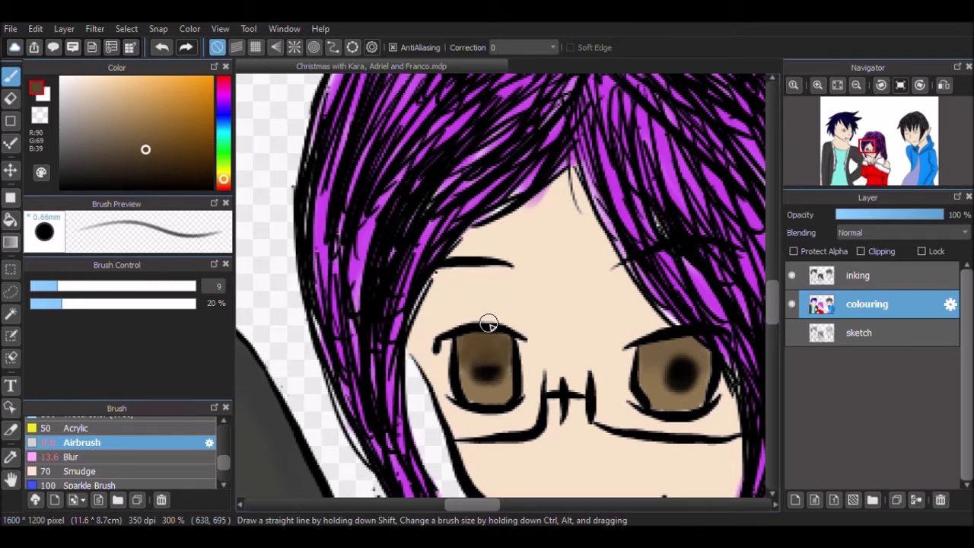
Step: Erase all the brown and black colouring from both of the second character's irises
{"action": "key", "text": "e"}
{"action": "mouse_move", "coordinate": [480, 358]}
{"action": "left_mouse_down"}
{"action": "mouse_move", "coordinate": [493, 377]}
{"action": "mouse_move", "coordinate": [468, 366]}
{"action": "mouse_move", "coordinate": [491, 343]}
{"action": "left_mouse_up"}
{"action": "mouse_move", "coordinate": [701, 349]}
{"action": "left_mouse_down"}
{"action": "mouse_move", "coordinate": [648, 366]}
{"action": "mouse_move", "coordinate": [681, 391]}
{"action": "left_mouse_up"}
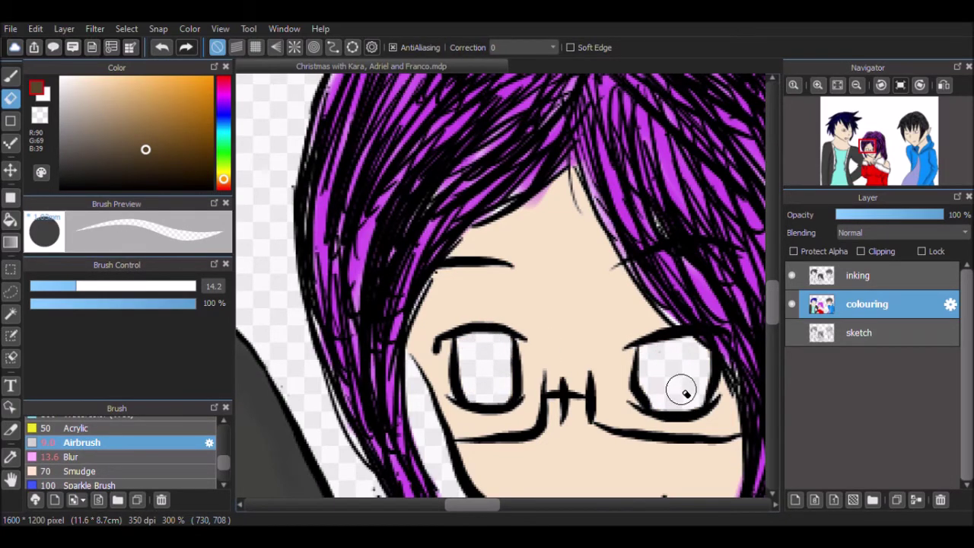
Step: Fill both of the second character's irises with purple (R153 G11 B219)
{"action": "left_click", "coordinate": [226, 101]}
{"action": "left_click", "coordinate": [206, 92]}
{"action": "left_click", "coordinate": [10, 76]}
{"action": "left_click", "coordinate": [11, 222]}
{"action": "left_click", "coordinate": [480, 370]}
{"action": "left_click", "coordinate": [674, 373]}
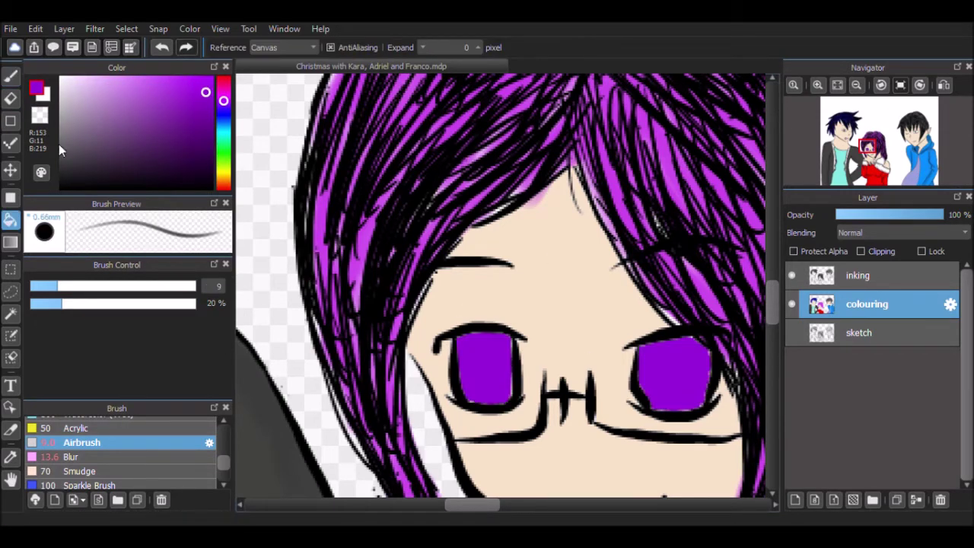
Step: Shade the upper half of both of the second character's irises with darker purple (R101 G2 B146) using the Watercolor brush at size 18
{"action": "left_click", "coordinate": [11, 76]}
{"action": "left_click_drag", "start_coordinate": [508, 348], "coordinate": [498, 402]}
{"action": "scroll", "coordinate": [122, 453], "scroll_direction": "up", "scroll_amount": 3}
{"action": "left_click", "coordinate": [87, 465]}
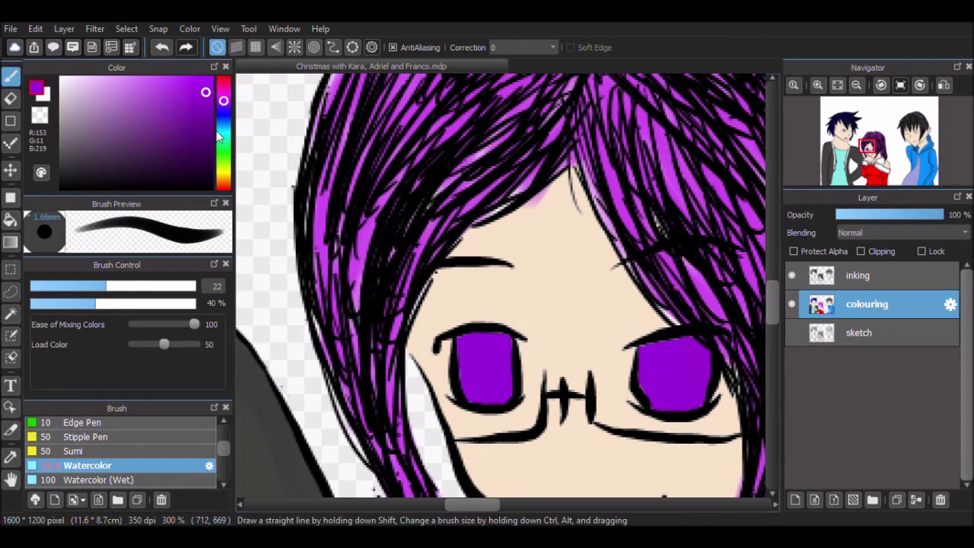
{"action": "key", "text": "["}
{"action": "mouse_move", "coordinate": [474, 352]}
{"action": "left_mouse_down"}
{"action": "mouse_move", "coordinate": [496, 345]}
{"action": "mouse_move", "coordinate": [487, 341]}
{"action": "left_mouse_up"}
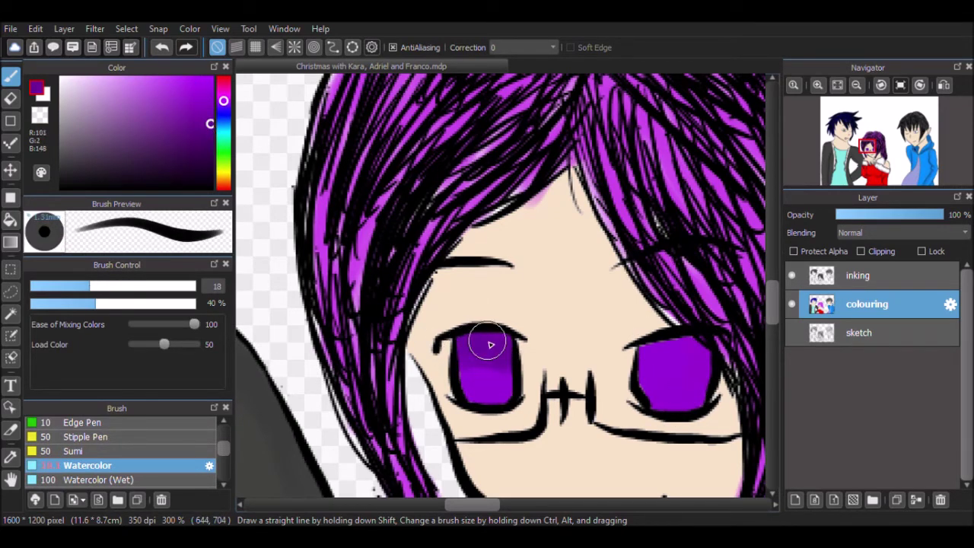
{"action": "mouse_move", "coordinate": [639, 373]}
{"action": "left_mouse_down"}
{"action": "mouse_move", "coordinate": [646, 352]}
{"action": "mouse_move", "coordinate": [646, 370]}
{"action": "mouse_move", "coordinate": [687, 370]}
{"action": "left_mouse_up"}
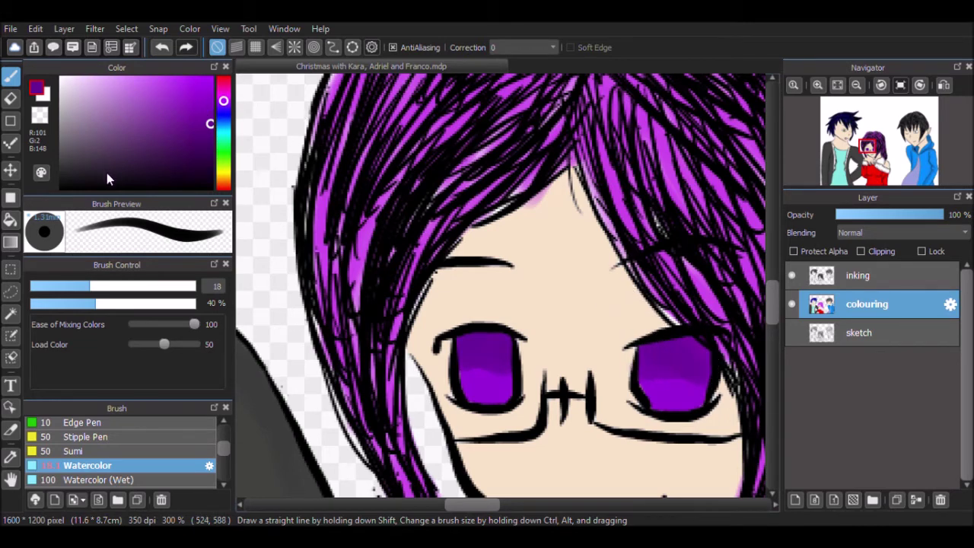
{"action": "left_click", "coordinate": [79, 287]}
{"action": "left_click_drag", "start_coordinate": [480, 373], "coordinate": [465, 342]}
{"action": "key", "text": "ctrl+z"}
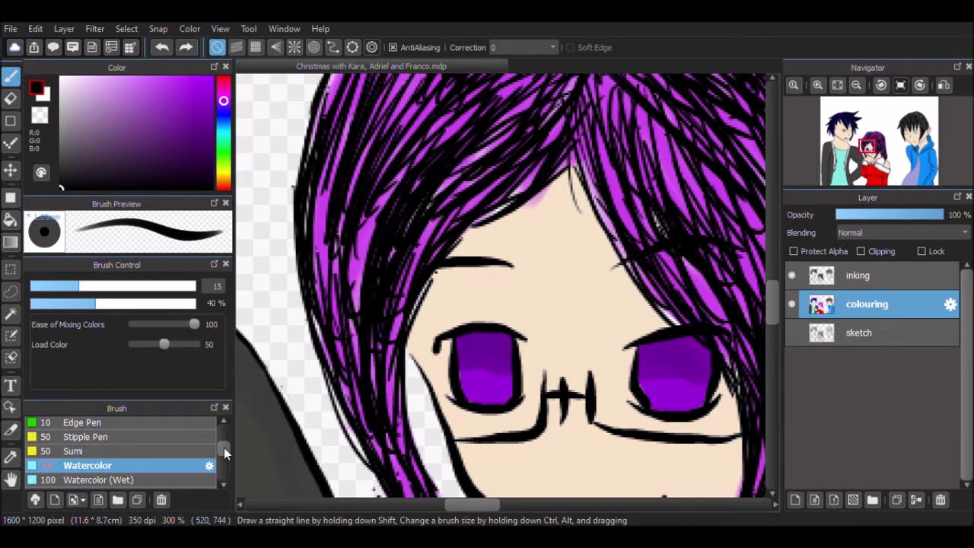
Step: Draw a black pupil in each of the second character's purple irises with the Pen (Sharp) brush at size 10
{"action": "left_click_drag", "start_coordinate": [224, 448], "coordinate": [224, 431]}
{"action": "left_click", "coordinate": [89, 453]}
{"action": "key", "text": "ctrl+z"}
{"action": "mouse_move", "coordinate": [477, 350]}
{"action": "left_mouse_down"}
{"action": "mouse_move", "coordinate": [489, 381]}
{"action": "mouse_move", "coordinate": [483, 353]}
{"action": "mouse_move", "coordinate": [496, 375]}
{"action": "left_mouse_up"}
{"action": "key", "text": "ctrl+z"}
{"action": "mouse_move", "coordinate": [686, 364]}
{"action": "left_mouse_down"}
{"action": "mouse_move", "coordinate": [692, 374]}
{"action": "mouse_move", "coordinate": [683, 375]}
{"action": "left_mouse_up"}
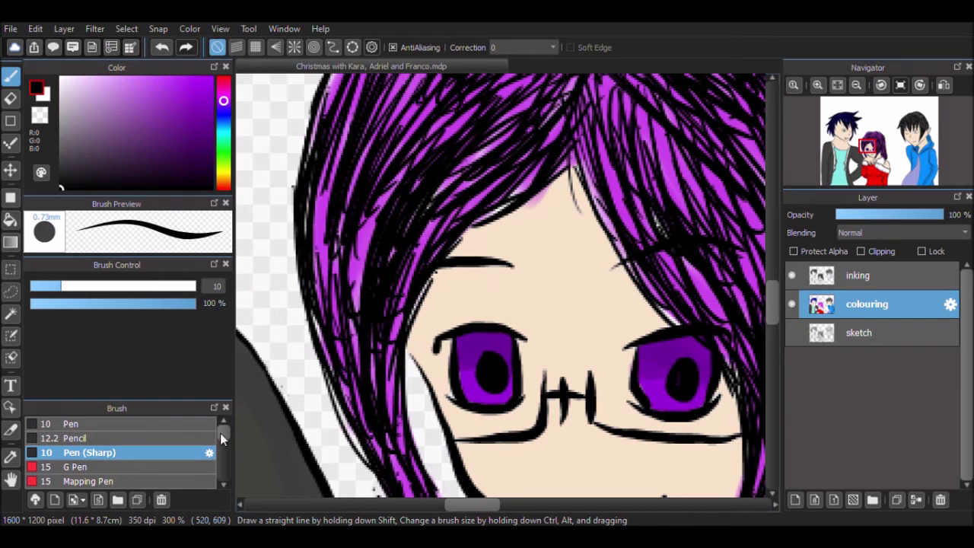
Step: Soften the upper edges of both of the second character's pupils with the Blur brush at size 13.6
{"action": "scroll", "coordinate": [177, 457], "scroll_direction": "down", "scroll_amount": 3}
{"action": "left_click", "coordinate": [178, 468]}
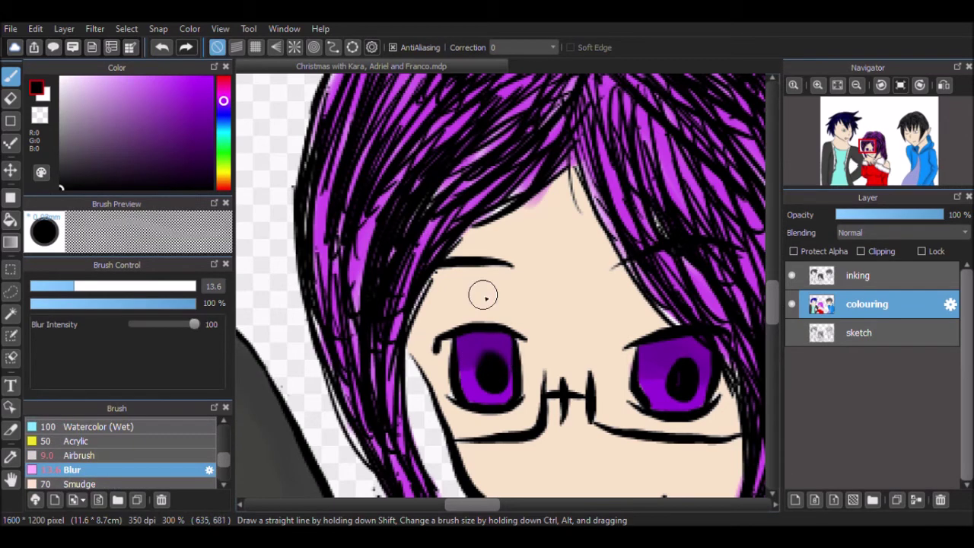
{"action": "left_click_drag", "start_coordinate": [495, 362], "coordinate": [505, 354]}
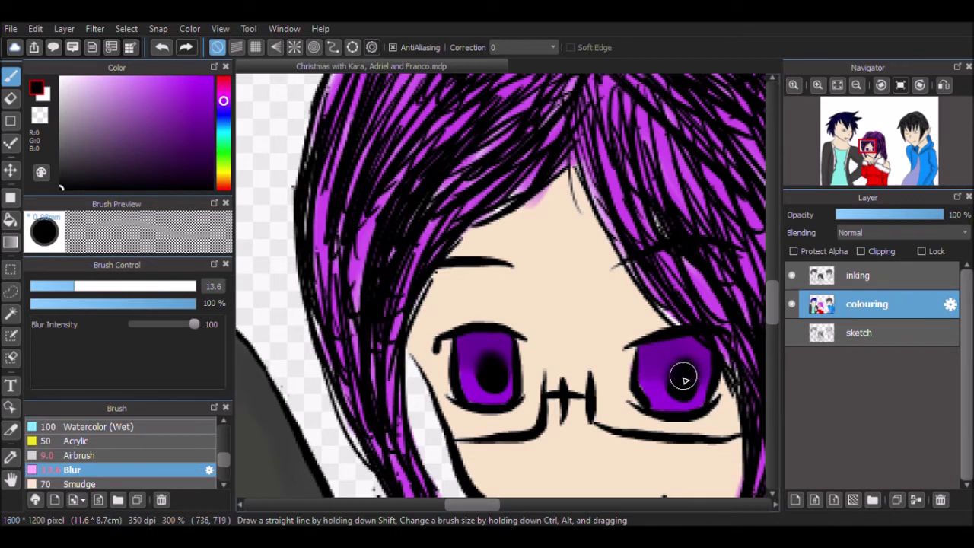
Step: Paint deep purple (R77 G4 B111) along the tops of both irises with the Watercolor brush at size 8 and blur it
{"action": "scroll", "coordinate": [152, 432], "scroll_direction": "up", "scroll_amount": 1}
{"action": "left_click", "coordinate": [121, 459]}
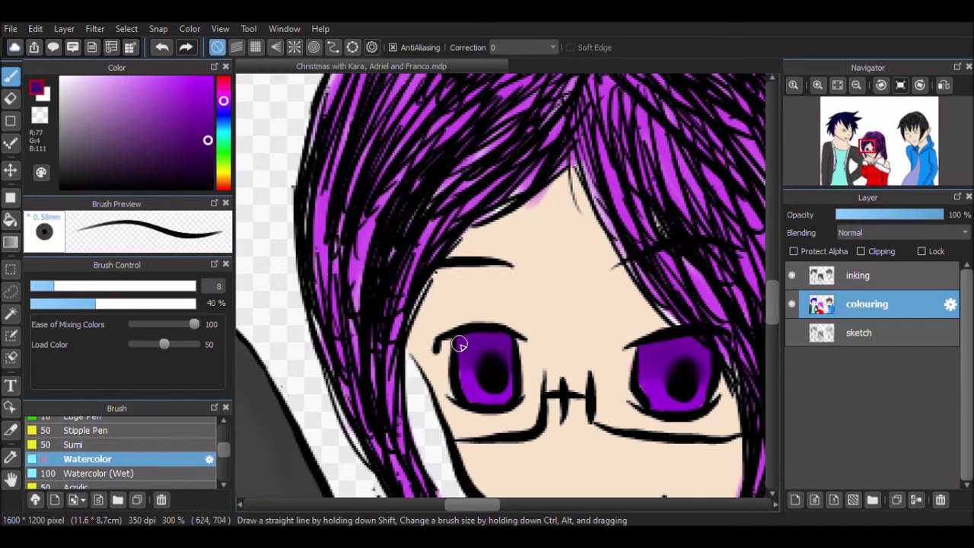
{"action": "left_click", "coordinate": [499, 340]}
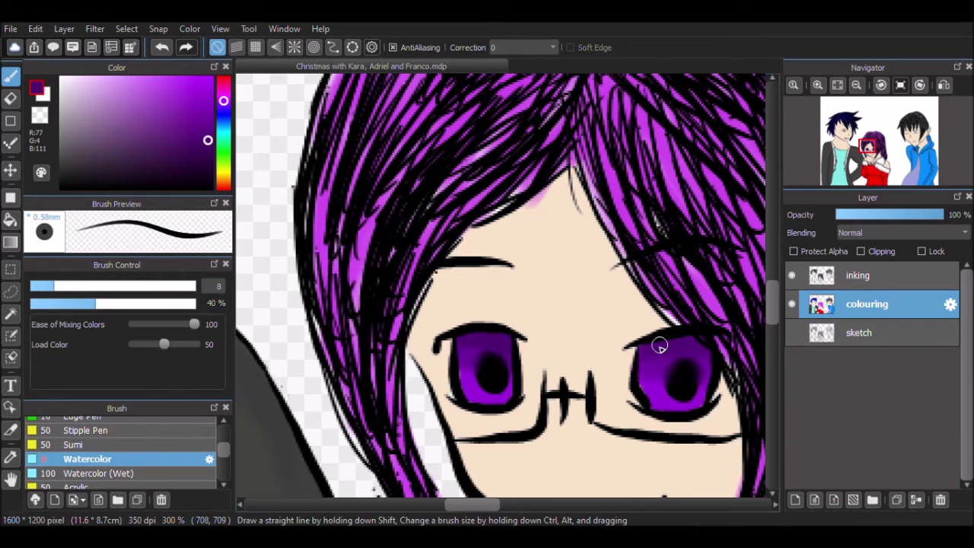
{"action": "scroll", "coordinate": [223, 451], "scroll_direction": "down", "scroll_amount": 1}
{"action": "left_click", "coordinate": [114, 475]}
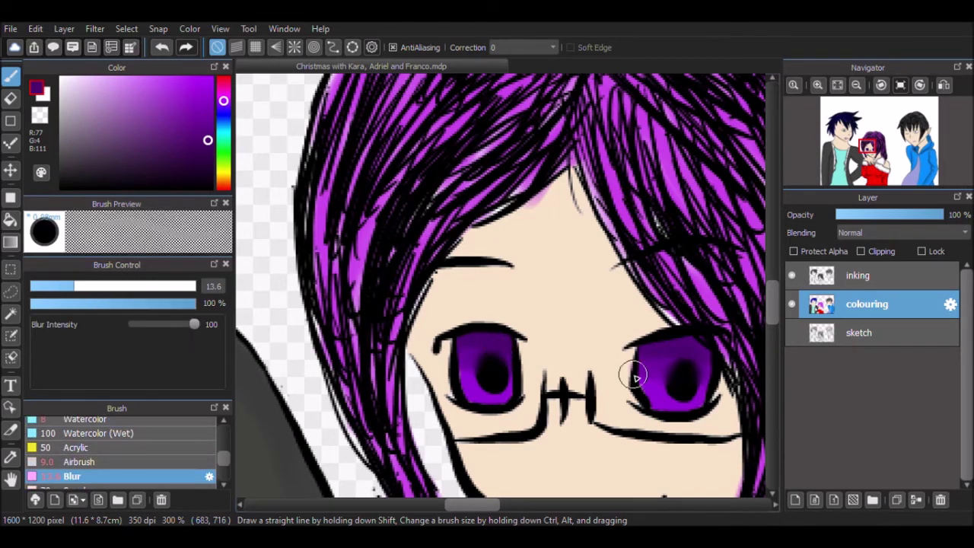
Step: Paint a black shadow along the very top of both irises with the Watercolor brush at size 8 and blur it
{"action": "left_click", "coordinate": [62, 188]}
{"action": "left_click_drag", "start_coordinate": [225, 453], "coordinate": [224, 444]}
{"action": "left_click", "coordinate": [190, 460]}
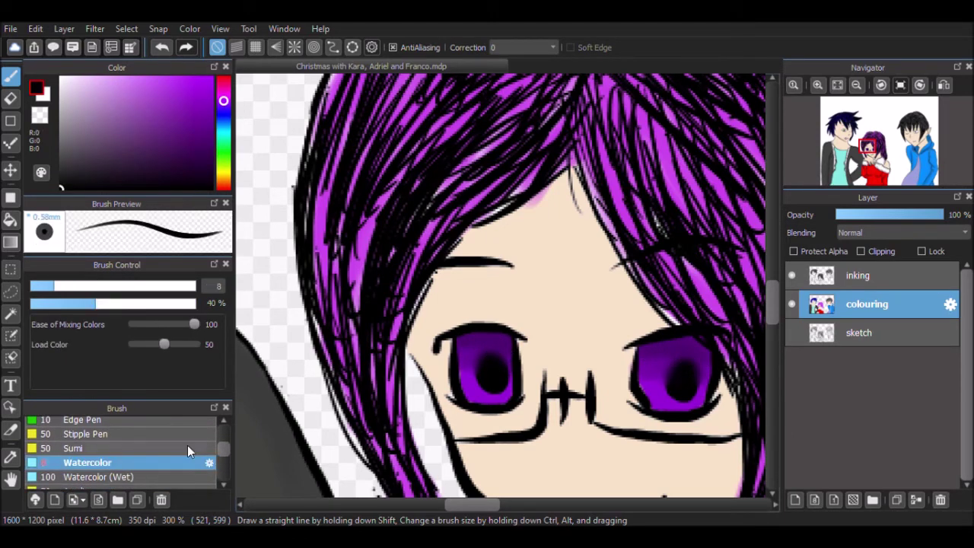
{"action": "scroll", "coordinate": [173, 465], "scroll_direction": "down", "scroll_amount": 1}
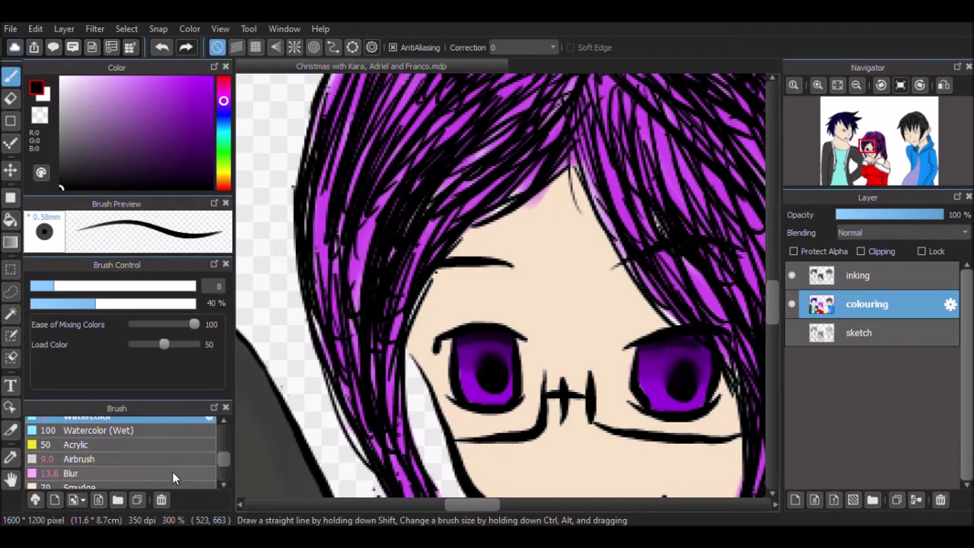
{"action": "left_click", "coordinate": [173, 473]}
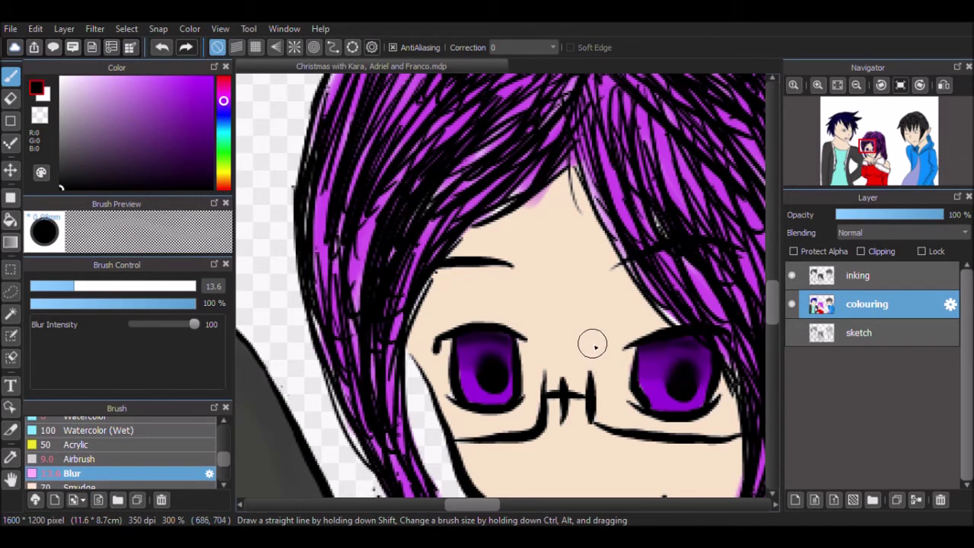
Step: Paint pale lilac (R228 G198 B243) reflections along the bottoms of both irises with the Watercolor brush at size 4.1 and blur them
{"action": "left_click", "coordinate": [88, 82]}
{"action": "scroll", "coordinate": [222, 446], "scroll_direction": "up", "scroll_amount": 3}
{"action": "left_click", "coordinate": [152, 465]}
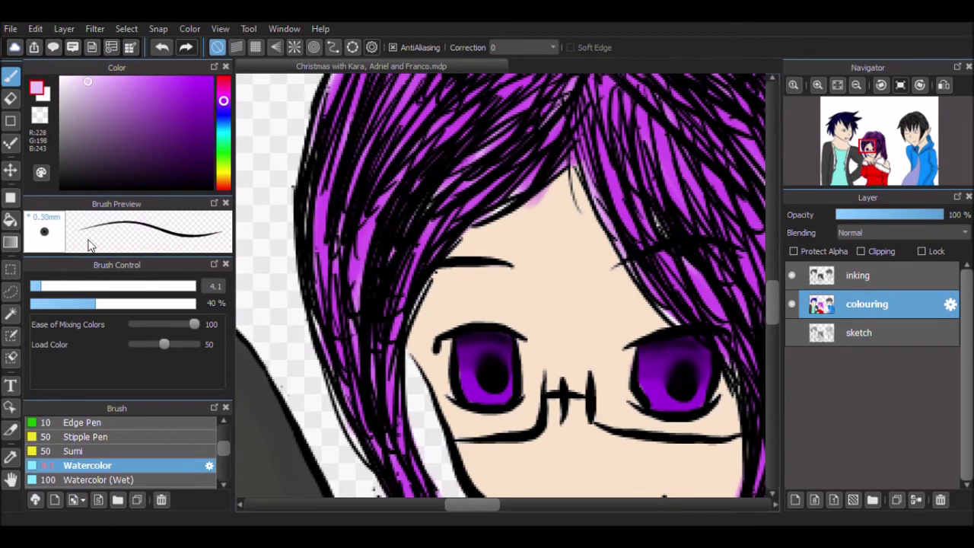
{"action": "left_click_drag", "start_coordinate": [464, 390], "coordinate": [496, 399]}
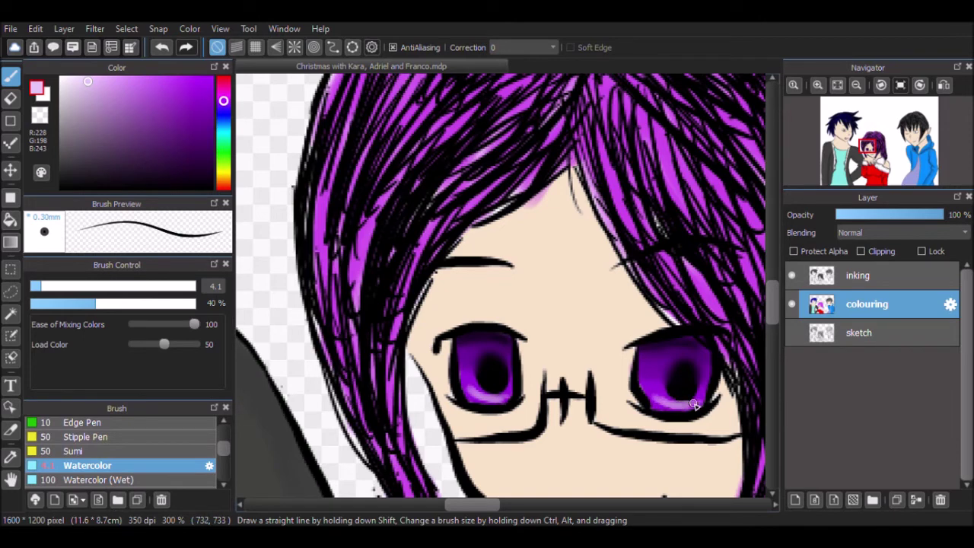
{"action": "scroll", "coordinate": [175, 456], "scroll_direction": "down", "scroll_amount": 1}
{"action": "left_click", "coordinate": [174, 457]}
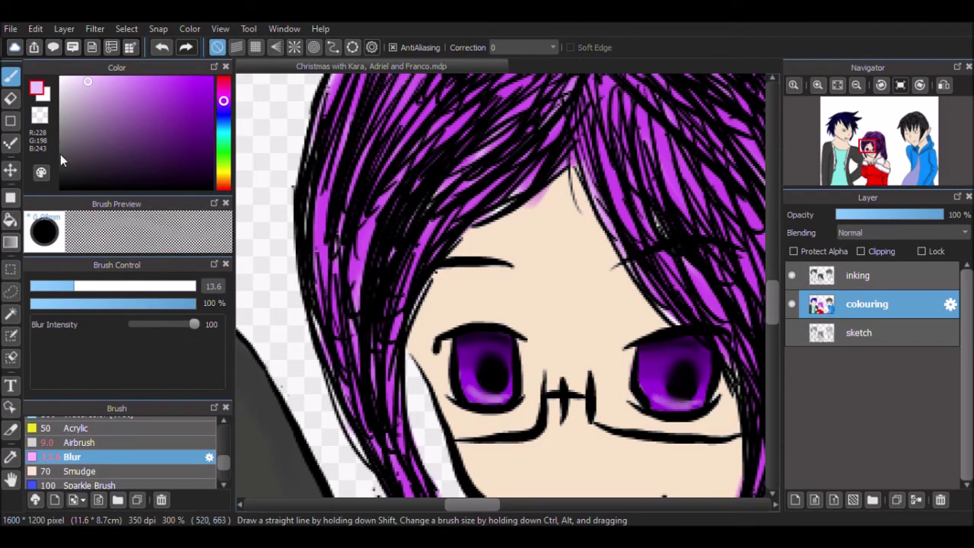
Step: Add a pale lilac highlight inside each of the second character's pupils with the Watercolor brush and blur it
{"action": "scroll", "coordinate": [213, 451], "scroll_direction": "up", "scroll_amount": 1}
{"action": "left_click", "coordinate": [206, 458]}
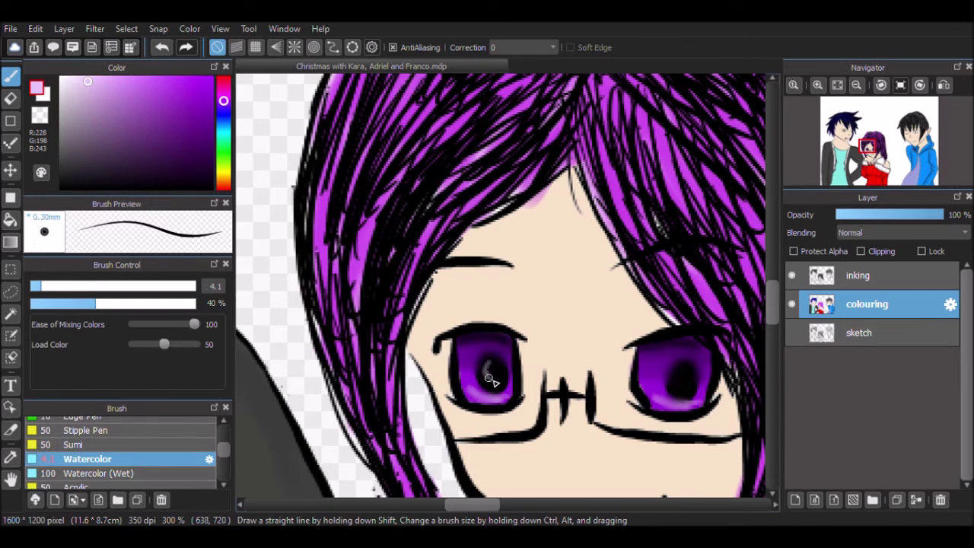
{"action": "scroll", "coordinate": [203, 451], "scroll_direction": "down", "scroll_amount": 1}
{"action": "left_click", "coordinate": [203, 457]}
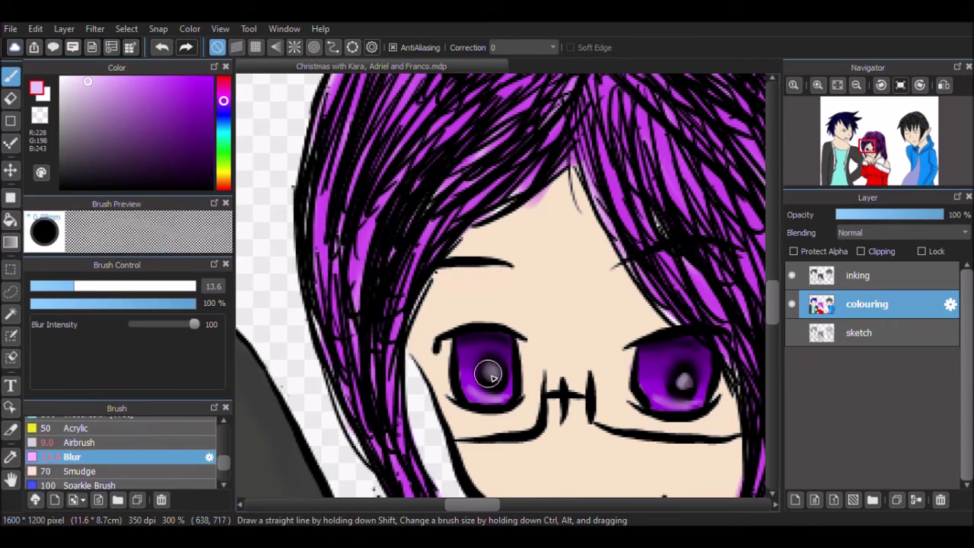
Step: Paint white highlights at the upper and lower edges of both of the second character's irises with the Watercolor brush, enlarging it to size 10.5
{"action": "left_click", "coordinate": [60, 77]}
{"action": "left_click_drag", "start_coordinate": [223, 462], "coordinate": [222, 452]}
{"action": "left_click", "coordinate": [203, 456]}
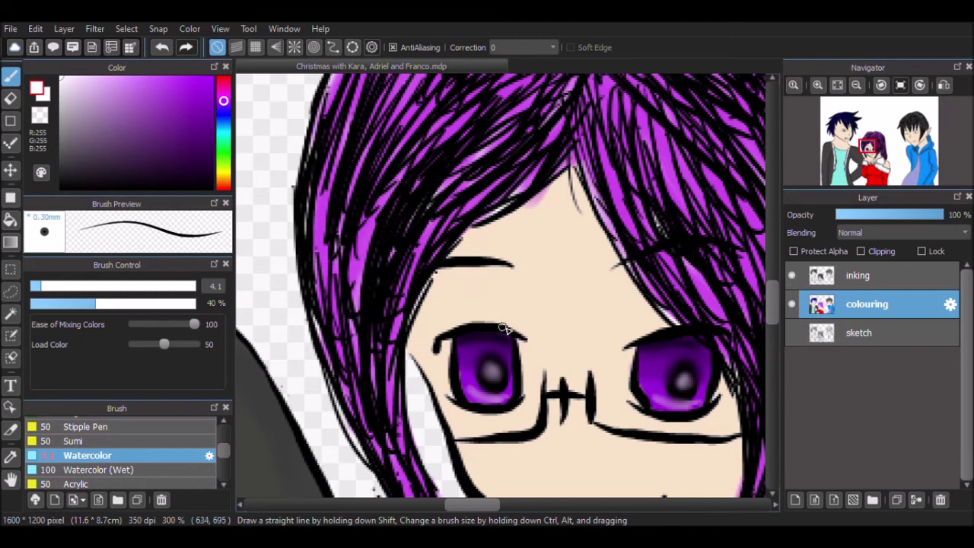
{"action": "left_click", "coordinate": [64, 285]}
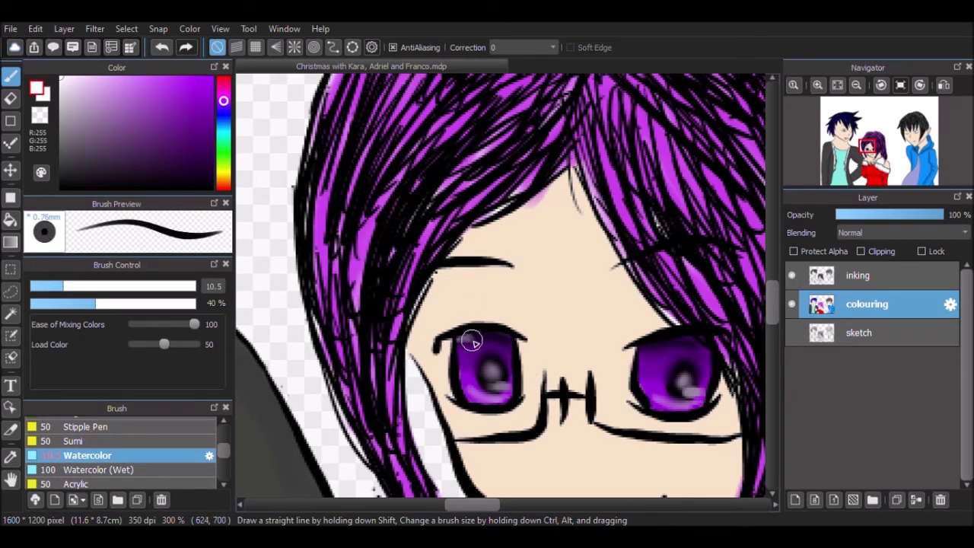
{"action": "mouse_move", "coordinate": [643, 346]}
{"action": "left_mouse_down"}
{"action": "mouse_move", "coordinate": [637, 370]}
{"action": "mouse_move", "coordinate": [655, 362]}
{"action": "left_mouse_up"}
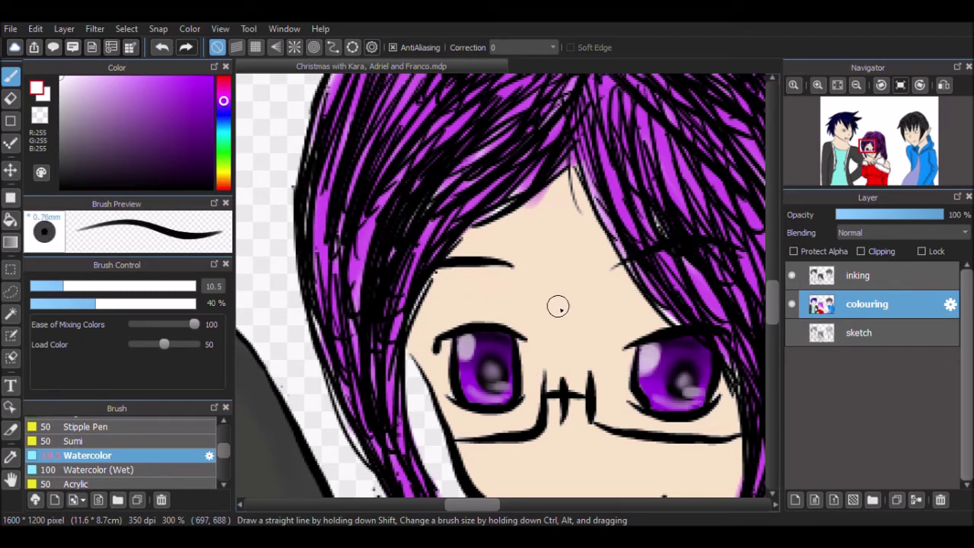
{"action": "scroll", "coordinate": [188, 455], "scroll_direction": "up", "scroll_amount": 2}
{"action": "left_click", "coordinate": [188, 455]}
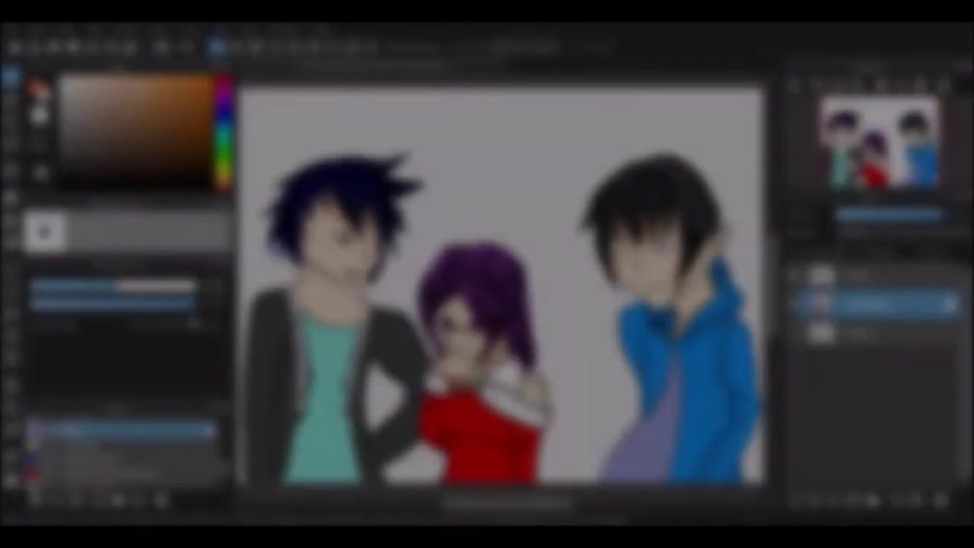
Step: Shade the third character's ear with the tan skin shadow (R223 G161 B104) in Watercolor and switch to the Blur brush to soften it
{"action": "scroll", "coordinate": [343, 126], "scroll_direction": "up", "scroll_amount": 4}
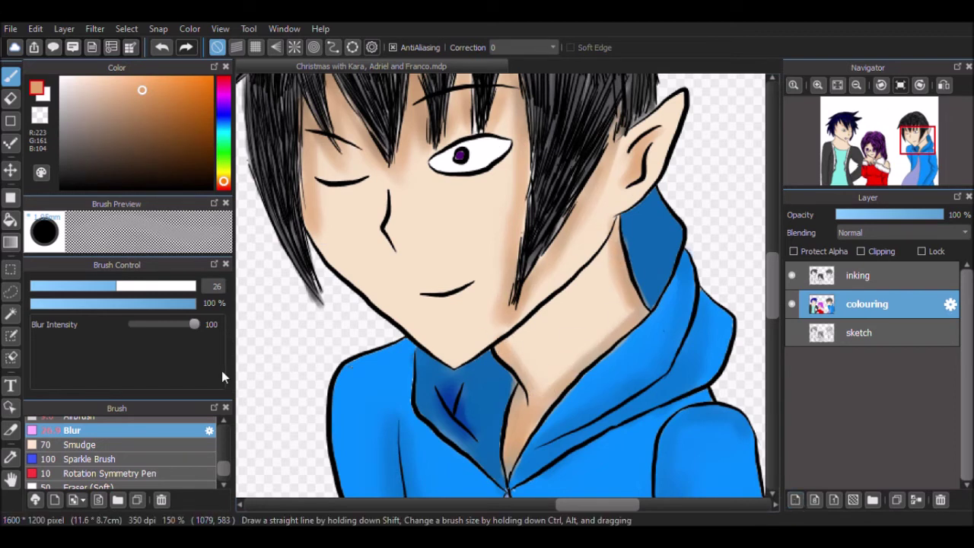
{"action": "scroll", "coordinate": [194, 462], "scroll_direction": "up", "scroll_amount": 2}
{"action": "left_click", "coordinate": [190, 444]}
{"action": "left_click_drag", "start_coordinate": [669, 109], "coordinate": [631, 193]}
{"action": "scroll", "coordinate": [175, 453], "scroll_direction": "down", "scroll_amount": 2}
{"action": "left_click", "coordinate": [175, 441]}
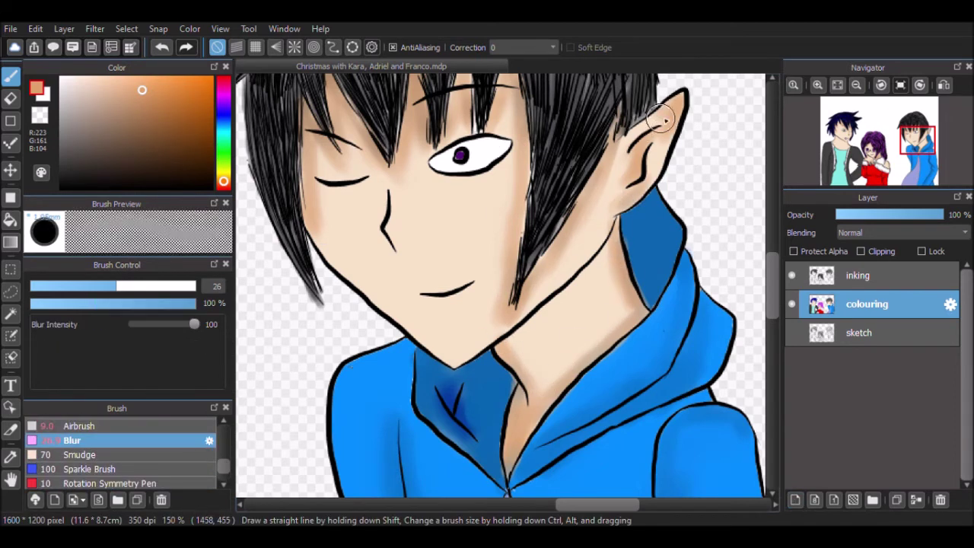
Step: Shade beside the third character's nose with tan (R223 G161 B104) using the Watercolor brush at size 28 and blur the shading
{"action": "key", "text": "b"}
{"action": "key", "text": "ctrl+z"}
{"action": "left_click_drag", "start_coordinate": [382, 198], "coordinate": [396, 252]}
{"action": "mouse_move", "coordinate": [616, 506]}
{"action": "left_mouse_down"}
{"action": "mouse_move", "coordinate": [579, 510]}
{"action": "mouse_move", "coordinate": [595, 508]}
{"action": "left_mouse_up"}
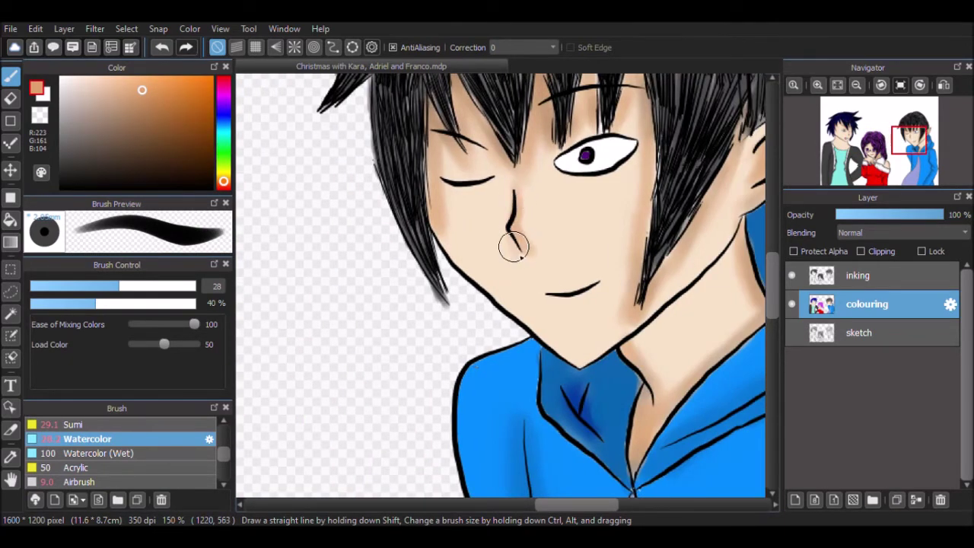
{"action": "left_click_drag", "start_coordinate": [521, 209], "coordinate": [530, 241]}
{"action": "left_click_drag", "start_coordinate": [224, 454], "coordinate": [223, 468]}
{"action": "left_click", "coordinate": [91, 438]}
{"action": "mouse_move", "coordinate": [525, 227]}
{"action": "left_mouse_down"}
{"action": "mouse_move", "coordinate": [523, 192]}
{"action": "mouse_move", "coordinate": [525, 235]}
{"action": "left_mouse_up"}
Step: Shade the third character's jawline down to the chin with tan Watercolor strokes and switch to the Blur brush to soften them
{"action": "left_click_drag", "start_coordinate": [224, 467], "coordinate": [224, 454]}
{"action": "left_click", "coordinate": [92, 442]}
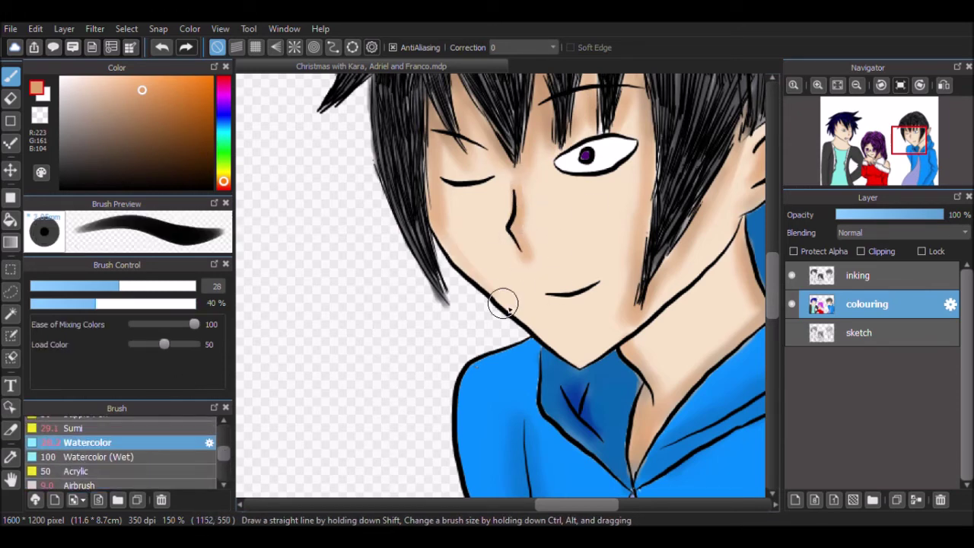
{"action": "left_click_drag", "start_coordinate": [503, 304], "coordinate": [571, 354]}
{"action": "left_click_drag", "start_coordinate": [224, 454], "coordinate": [223, 464]}
{"action": "left_click", "coordinate": [122, 450]}
Step: Add a layer named background beneath the colouring layer and cover it with dark blue (R24 G3 B110) around the characters
{"action": "left_click", "coordinate": [837, 86]}
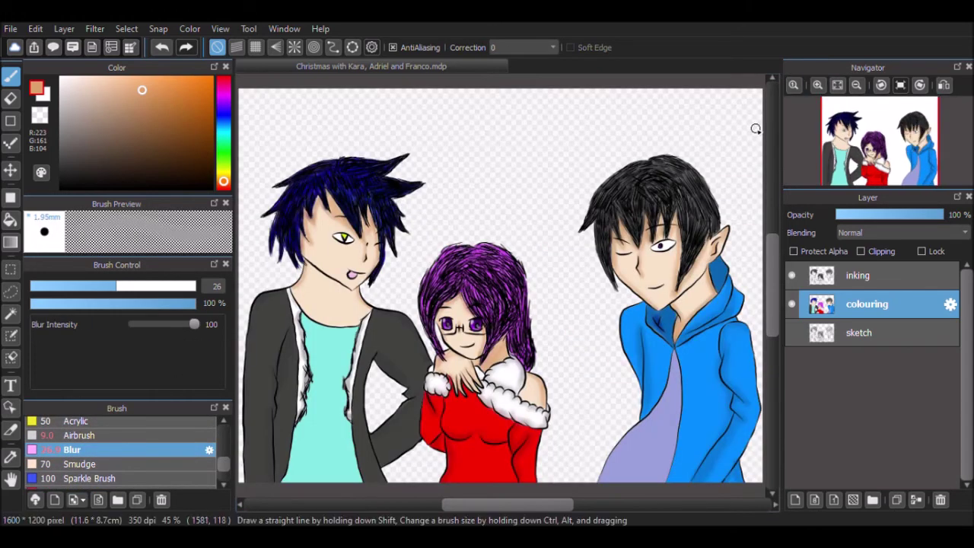
{"action": "left_click", "coordinate": [224, 105]}
{"action": "left_click", "coordinate": [210, 153]}
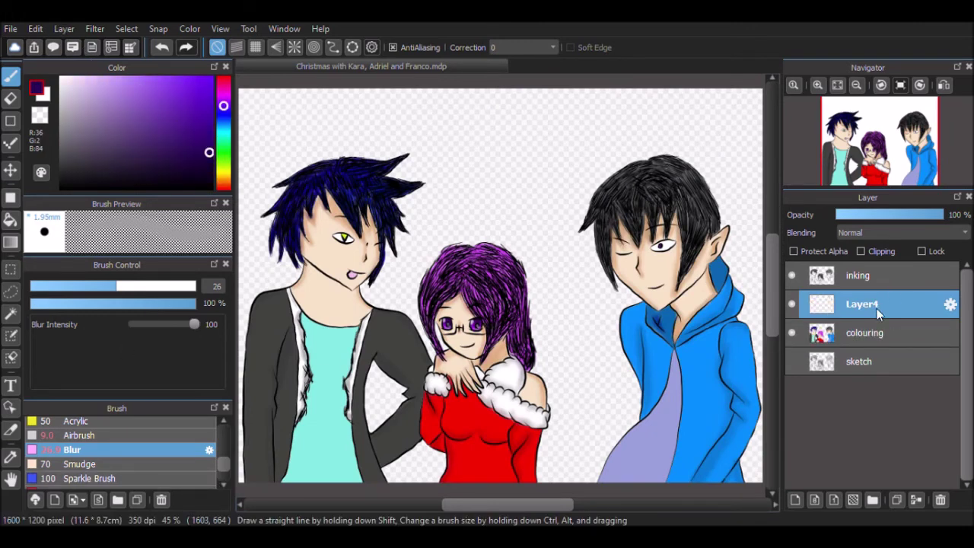
{"action": "left_click_drag", "start_coordinate": [854, 300], "coordinate": [888, 341]}
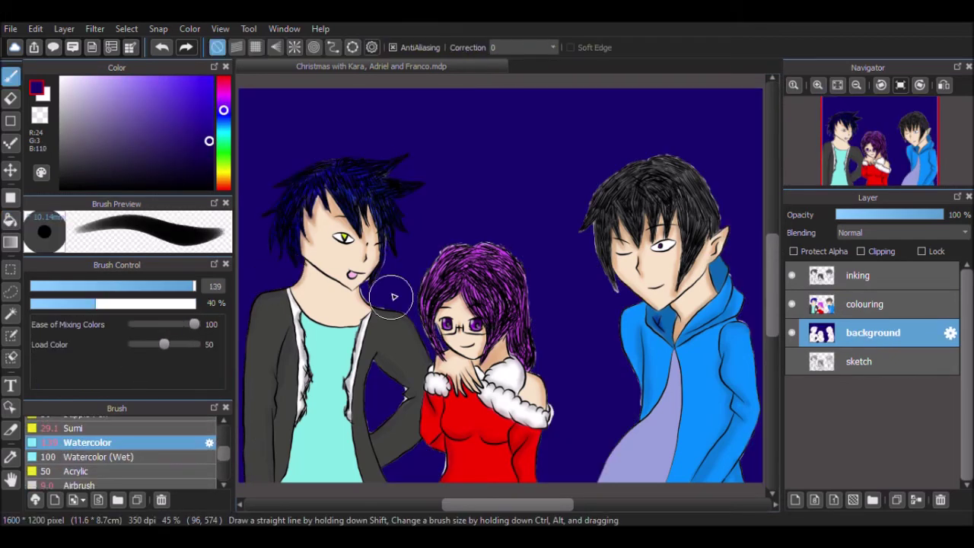
{"action": "left_click_drag", "start_coordinate": [394, 297], "coordinate": [581, 165]}
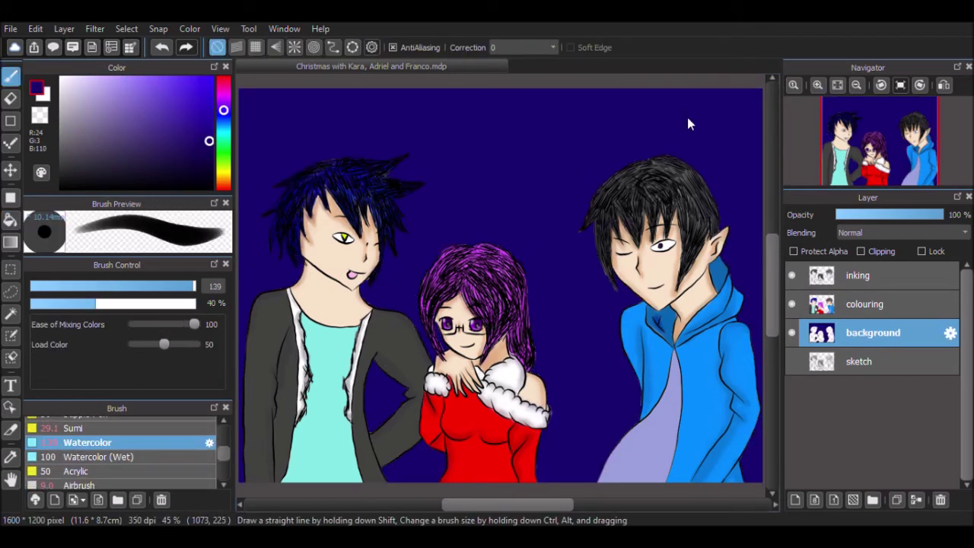
Step: Start two red fireworks in the sky with the Rotation Symmetry Pen at size 10 with 5 lines, placing a base point for each
{"action": "scroll", "coordinate": [129, 453], "scroll_direction": "down", "scroll_amount": 10}
{"action": "left_click", "coordinate": [115, 453]}
{"action": "left_click", "coordinate": [212, 77]}
{"action": "left_click", "coordinate": [381, 123], "text": "ctrl"}
{"action": "left_click_drag", "start_coordinate": [387, 118], "coordinate": [405, 104]}
{"action": "left_click", "coordinate": [555, 160], "text": "ctrl"}
Step: Draw two yellow fireworks and a magenta one in the sky with the Rotation Symmetry Pen, placing a base point for each
{"action": "left_click", "coordinate": [224, 170]}
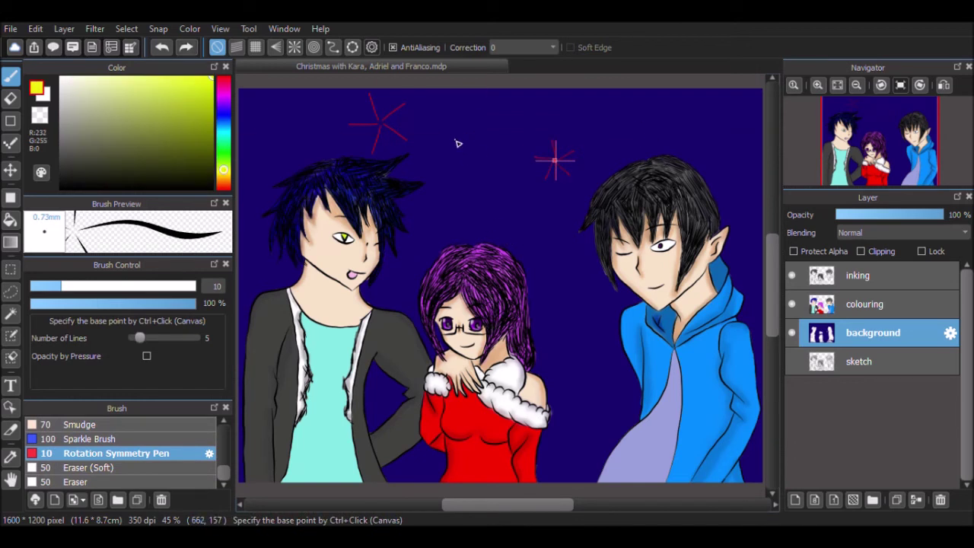
{"action": "left_click", "coordinate": [470, 121], "text": "ctrl"}
{"action": "left_click_drag", "start_coordinate": [477, 129], "coordinate": [491, 153]}
{"action": "left_click", "coordinate": [726, 120], "text": "ctrl"}
{"action": "left_click_drag", "start_coordinate": [730, 126], "coordinate": [741, 144]}
{"action": "left_click", "coordinate": [223, 94]}
{"action": "left_click", "coordinate": [266, 119], "text": "ctrl"}
{"action": "left_click_drag", "start_coordinate": [271, 123], "coordinate": [286, 135]}
Step: Draw a cyan firework above the second character and add red streaks to the red fireworks with the Pen (Sharp) brush
{"action": "left_click", "coordinate": [224, 131]}
{"action": "scroll", "coordinate": [122, 453], "scroll_direction": "up", "scroll_amount": 10}
{"action": "left_click", "coordinate": [90, 453]}
{"action": "left_click_drag", "start_coordinate": [533, 203], "coordinate": [537, 219]}
{"action": "left_click", "coordinate": [224, 187]}
{"action": "left_click_drag", "start_coordinate": [366, 130], "coordinate": [345, 143]}
{"action": "left_click_drag", "start_coordinate": [559, 151], "coordinate": [565, 134]}
Step: Add Pen (Sharp) streaks to the yellow and magenta fireworks and draw a green burst beside the cyan one
{"action": "left_click", "coordinate": [224, 169]}
{"action": "left_click_drag", "start_coordinate": [719, 141], "coordinate": [711, 169]}
{"action": "left_click_drag", "start_coordinate": [461, 126], "coordinate": [437, 134]}
{"action": "left_click", "coordinate": [224, 151]}
{"action": "left_click", "coordinate": [224, 93]}
{"action": "left_click", "coordinate": [224, 169]}
Step: Airbrush a yellow-green glow (R184 G255 B0) around the two yellow fireworks at size 93 and 20% opacity
{"action": "left_click_drag", "start_coordinate": [773, 285], "coordinate": [773, 272]}
{"action": "scroll", "coordinate": [121, 457], "scroll_direction": "down", "scroll_amount": 3}
{"action": "left_click", "coordinate": [83, 485]}
{"action": "left_click_drag", "start_coordinate": [691, 162], "coordinate": [726, 200]}
{"action": "left_click_drag", "start_coordinate": [449, 164], "coordinate": [499, 191]}
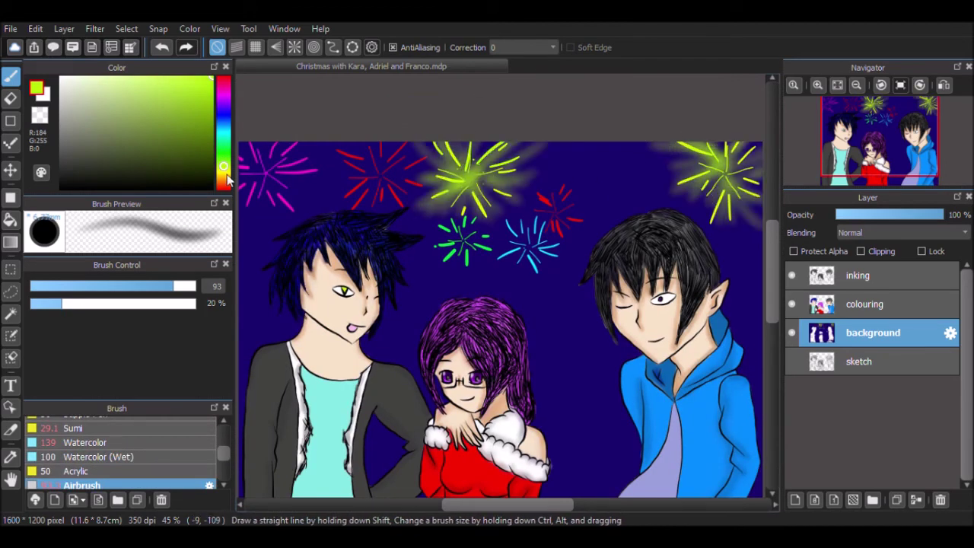
Step: Airbrush matching red, cyan and green glows around the red, cyan and green fireworks
{"action": "left_click", "coordinate": [223, 187]}
{"action": "left_click_drag", "start_coordinate": [366, 164], "coordinate": [396, 186]}
{"action": "left_click", "coordinate": [224, 132]}
{"action": "left_click_drag", "start_coordinate": [518, 232], "coordinate": [544, 255]}
{"action": "left_click", "coordinate": [224, 151]}
{"action": "left_click_drag", "start_coordinate": [479, 224], "coordinate": [457, 251]}
Step: Add a magenta (R255 G0 B229) glow and Pen (Sharp) streaks at size 24 to the magenta firework
{"action": "left_click", "coordinate": [223, 93]}
{"action": "left_click", "coordinate": [91, 437]}
{"action": "left_click_drag", "start_coordinate": [276, 187], "coordinate": [307, 210]}
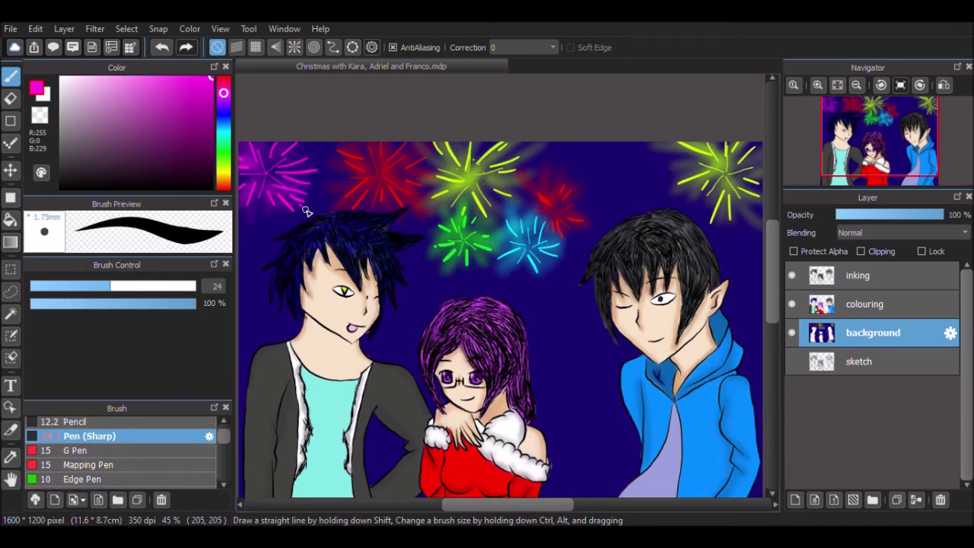
Step: Airbrush a soft white glow around the first character's outline on the background layer at size 137
{"action": "left_click", "coordinate": [204, 457]}
{"action": "left_click", "coordinate": [61, 77]}
{"action": "left_click_drag", "start_coordinate": [173, 287], "coordinate": [193, 287]}
{"action": "mouse_move", "coordinate": [288, 234]}
{"action": "left_mouse_down"}
{"action": "mouse_move", "coordinate": [276, 297]}
{"action": "mouse_move", "coordinate": [353, 307]}
{"action": "left_mouse_up"}
{"action": "mouse_move", "coordinate": [362, 232]}
{"action": "left_mouse_down"}
{"action": "mouse_move", "coordinate": [458, 311]}
{"action": "mouse_move", "coordinate": [480, 415]}
{"action": "left_mouse_up"}
{"action": "left_click_drag", "start_coordinate": [489, 505], "coordinate": [497, 504]}
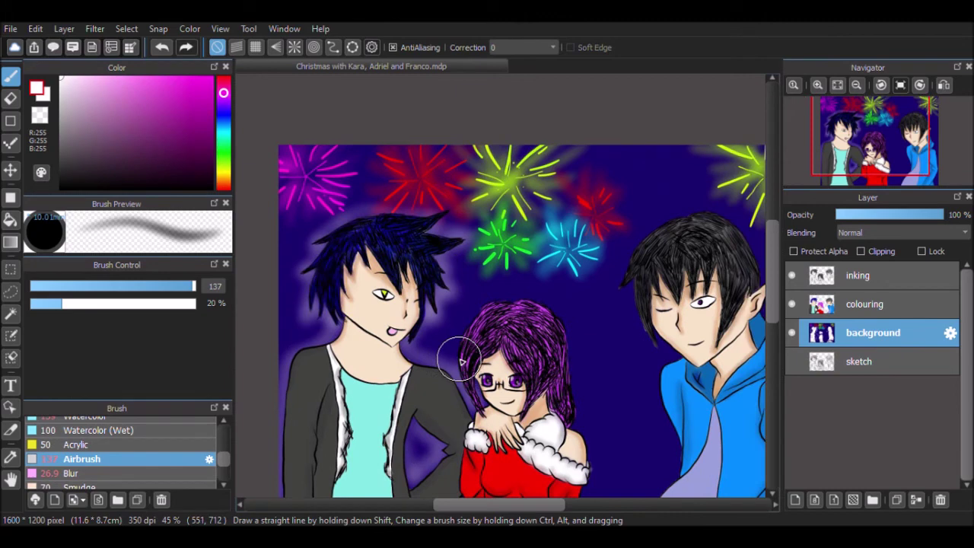
Step: Airbrush the same soft white glow around the outlines of the second and third characters
{"action": "left_click_drag", "start_coordinate": [461, 366], "coordinate": [594, 426]}
{"action": "left_click_drag", "start_coordinate": [496, 504], "coordinate": [521, 504]}
{"action": "left_click_drag", "start_coordinate": [543, 279], "coordinate": [559, 457]}
{"action": "left_click_drag", "start_coordinate": [773, 272], "coordinate": [773, 302]}
{"action": "left_click_drag", "start_coordinate": [348, 391], "coordinate": [365, 381]}
{"action": "left_click_drag", "start_coordinate": [560, 252], "coordinate": [541, 404]}
{"action": "left_click_drag", "start_coordinate": [772, 320], "coordinate": [772, 302]}
{"action": "left_click_drag", "start_coordinate": [685, 236], "coordinate": [699, 487]}
{"action": "left_click_drag", "start_coordinate": [522, 505], "coordinate": [509, 505]}
Step: Add a layer named watermark, choose the Pen (Sharp) brush and move the layer to the top of the layer stack
{"action": "left_click", "coordinate": [64, 29]}
{"action": "left_click", "coordinate": [75, 49]}
{"action": "double_click", "coordinate": [845, 323]}
{"action": "type", "text": "watermark"}
{"action": "key", "text": "Return"}
{"action": "left_click_drag", "start_coordinate": [224, 460], "coordinate": [223, 430]}
{"action": "left_click", "coordinate": [87, 452]}
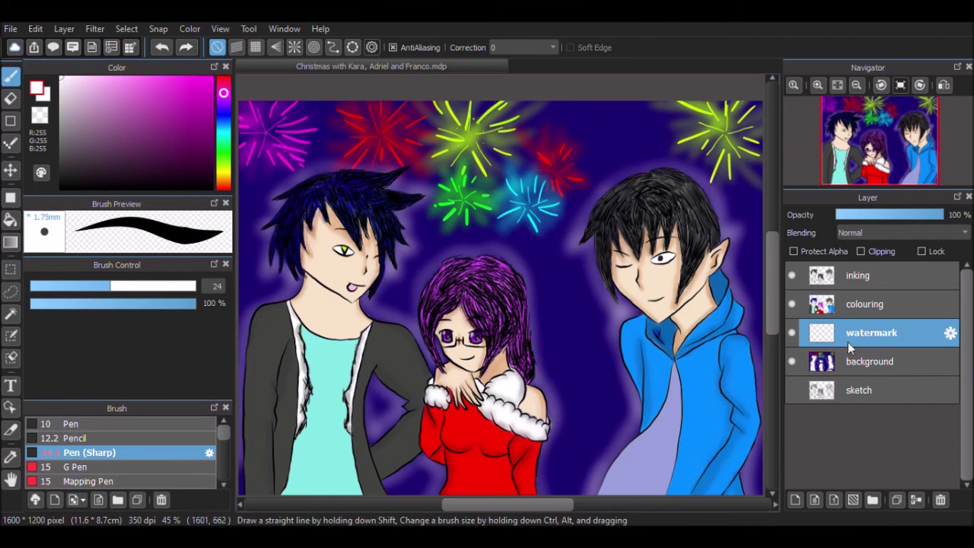
{"action": "left_click_drag", "start_coordinate": [871, 333], "coordinate": [872, 275]}
Step: Handwrite "Tentacle Romances" in white across the characters and set the watermark layer's opacity to 52%
{"action": "mouse_move", "coordinate": [290, 202]}
{"action": "left_mouse_down"}
{"action": "mouse_move", "coordinate": [365, 286]}
{"action": "mouse_move", "coordinate": [581, 263]}
{"action": "left_mouse_up"}
{"action": "mouse_move", "coordinate": [411, 323]}
{"action": "left_mouse_down"}
{"action": "mouse_move", "coordinate": [459, 392]}
{"action": "mouse_move", "coordinate": [623, 366]}
{"action": "left_mouse_up"}
{"action": "left_click_drag", "start_coordinate": [943, 215], "coordinate": [893, 215]}
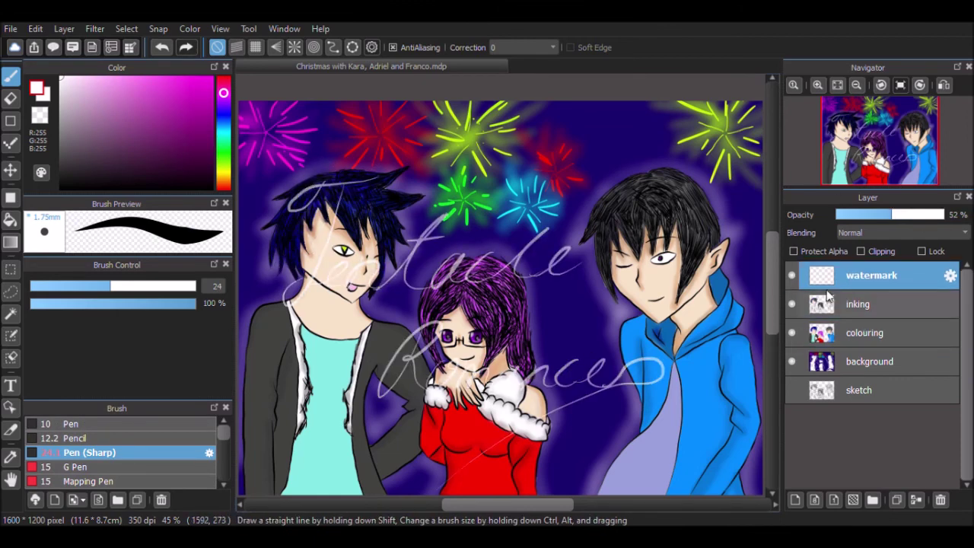
{"action": "left_click_drag", "start_coordinate": [773, 308], "coordinate": [780, 303]}
{"action": "left_click_drag", "start_coordinate": [111, 287], "coordinate": [149, 286]}
{"action": "left_click_drag", "start_coordinate": [773, 281], "coordinate": [773, 266]}
{"action": "mouse_move", "coordinate": [587, 194]}
{"action": "left_mouse_down"}
{"action": "mouse_move", "coordinate": [613, 213]}
{"action": "mouse_move", "coordinate": [666, 207]}
{"action": "left_mouse_up"}
{"action": "left_click_drag", "start_coordinate": [589, 237], "coordinate": [647, 223]}
{"action": "key", "text": "ctrl+z"}
{"action": "key", "text": "ctrl+z"}
{"action": "key", "text": "ctrl+z"}
{"action": "left_click_drag", "start_coordinate": [590, 245], "coordinate": [670, 250]}
{"action": "key", "text": "ctrl+z"}
{"action": "key", "text": "ctrl+z"}
{"action": "key", "text": "ctrl+z"}
{"action": "key", "text": "ctrl+z"}
{"action": "key", "text": "ctrl+z"}
{"action": "key", "text": "ctrl+z"}
{"action": "key", "text": "ctrl+z"}
{"action": "key", "text": "ctrl+z"}
Step: Switch to the Pen brush and handwrite small lettering in the sky above the third character
{"action": "left_click", "coordinate": [70, 423]}
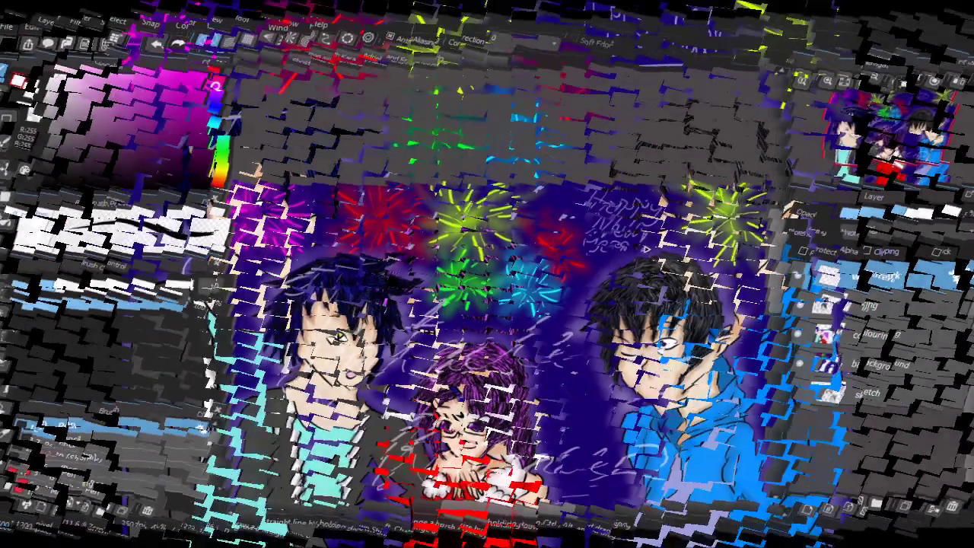